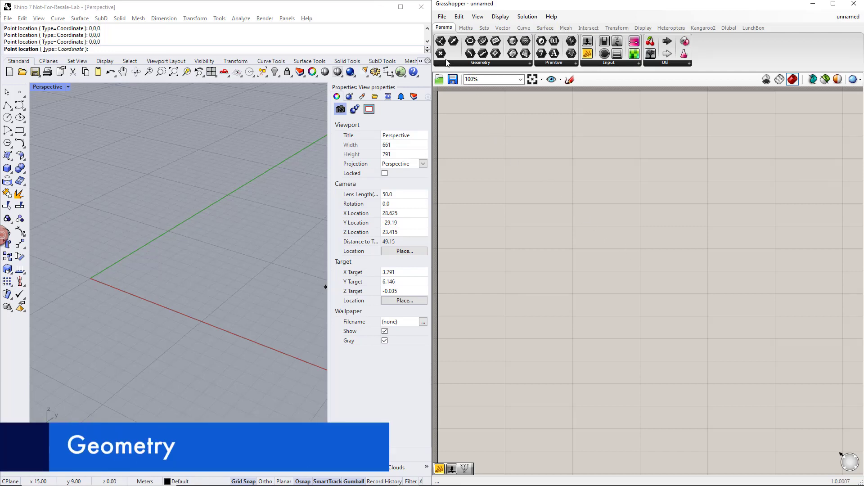
# Place a Point parameter and a Panel on the Grasshopper canvas, and connect the point's output to the panel
pyautogui.moveTo(441, 54); pyautogui.dragTo(661, 286)
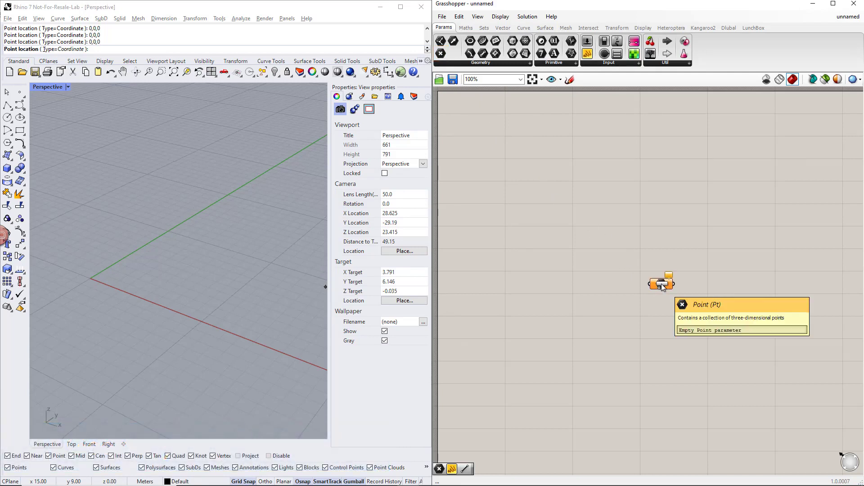
pyautogui.moveTo(588, 54); pyautogui.dragTo(778, 287)
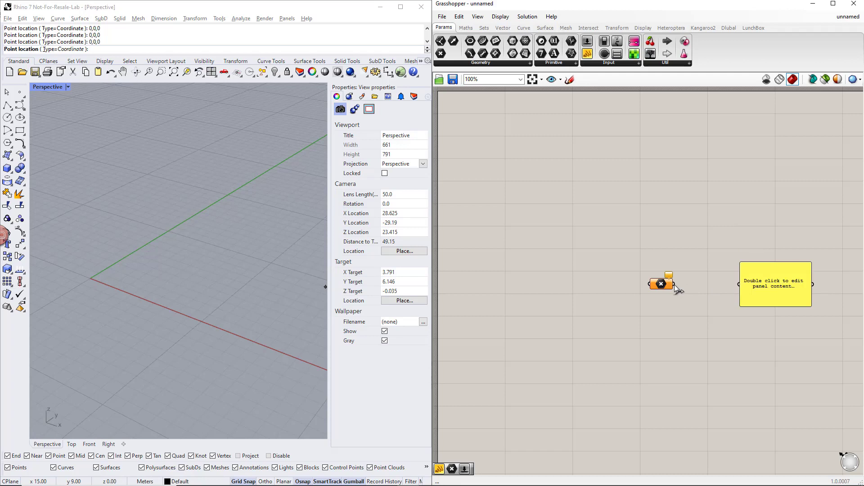
pyautogui.moveTo(674, 284); pyautogui.dragTo(739, 284)
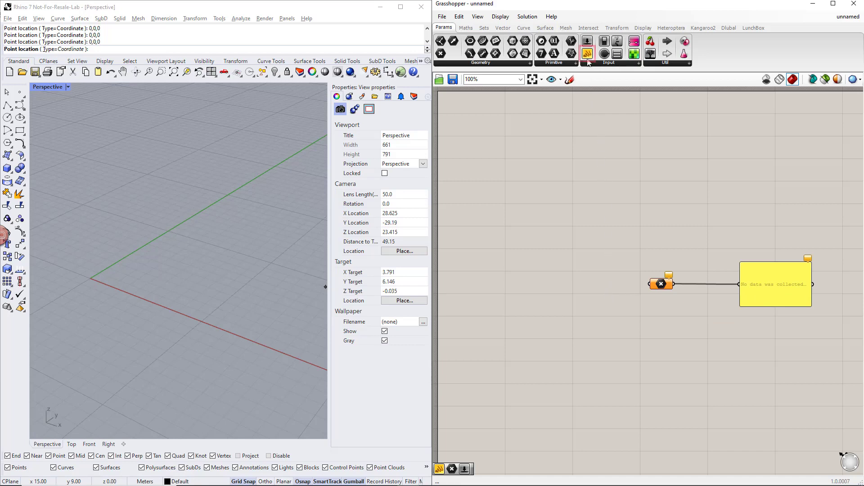
# Add a second panel containing 0,0,0 and connect it to the Point parameter's input
pyautogui.moveTo(587, 54); pyautogui.dragTo(577, 282)
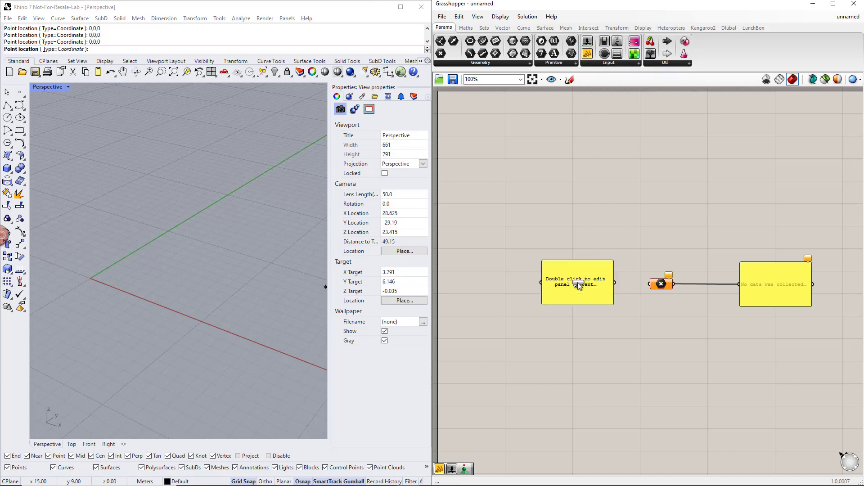
pyautogui.doubleClick(577, 283)
pyautogui.write('0,0,0')
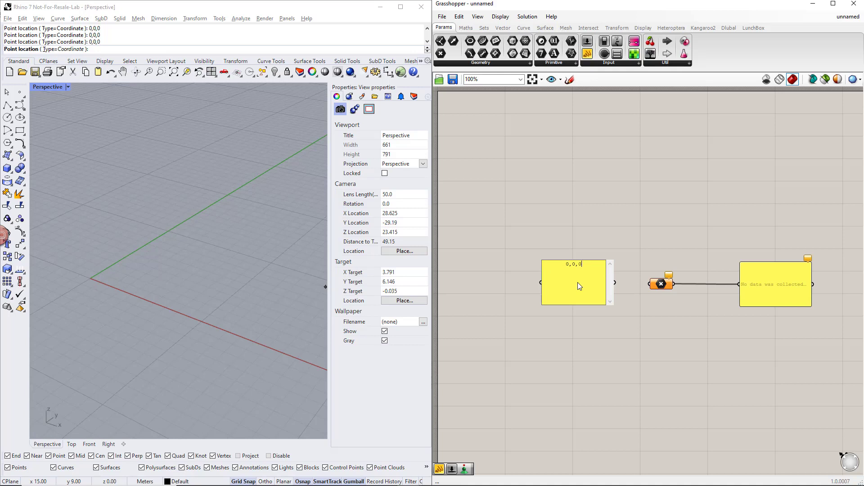
pyautogui.click(636, 316)
pyautogui.moveTo(620, 282); pyautogui.dragTo(645, 289)
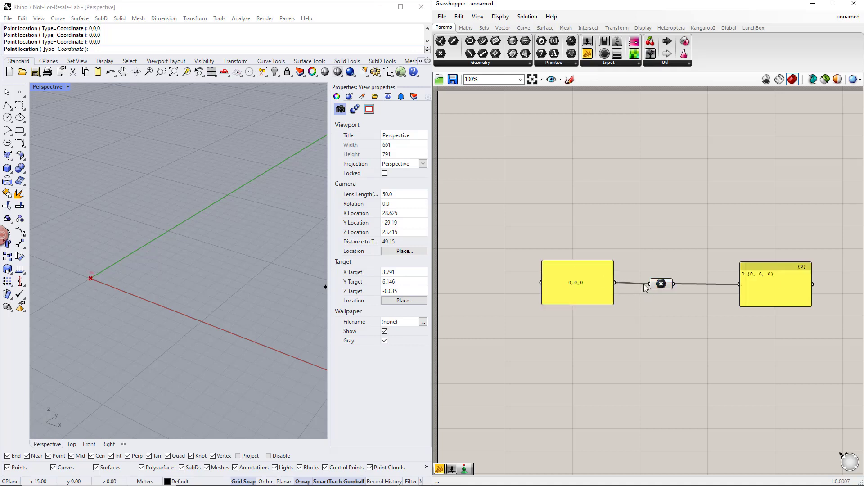
# Delete the 0,0,0 input panel and set the Point parameter to one point at 0,0,0 in Rhino
pyautogui.click(592, 288)
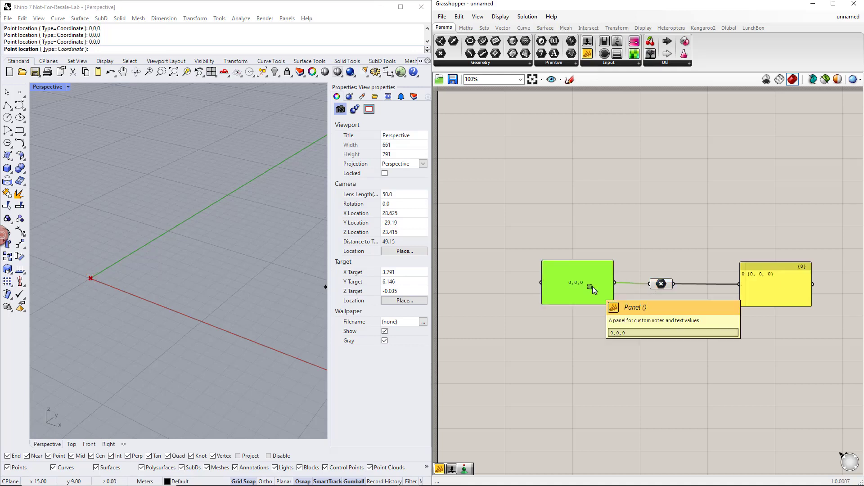
pyautogui.press('Delete')
pyautogui.rightClick(657, 284)
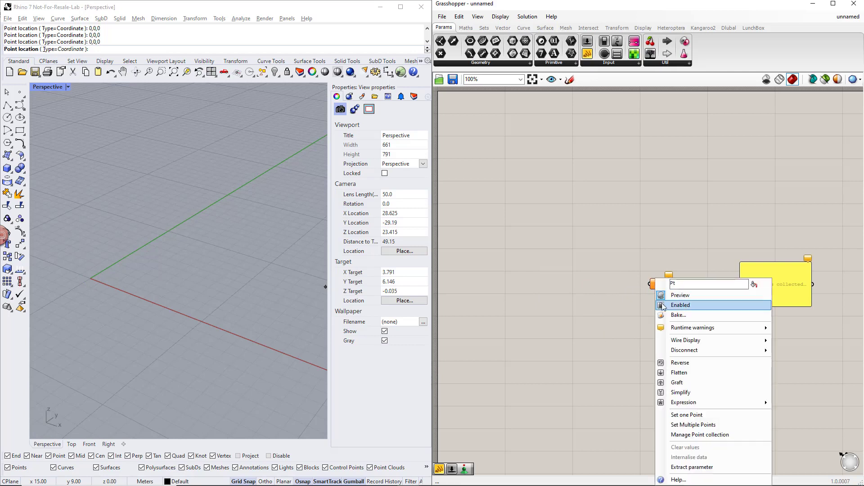
pyautogui.click(681, 415)
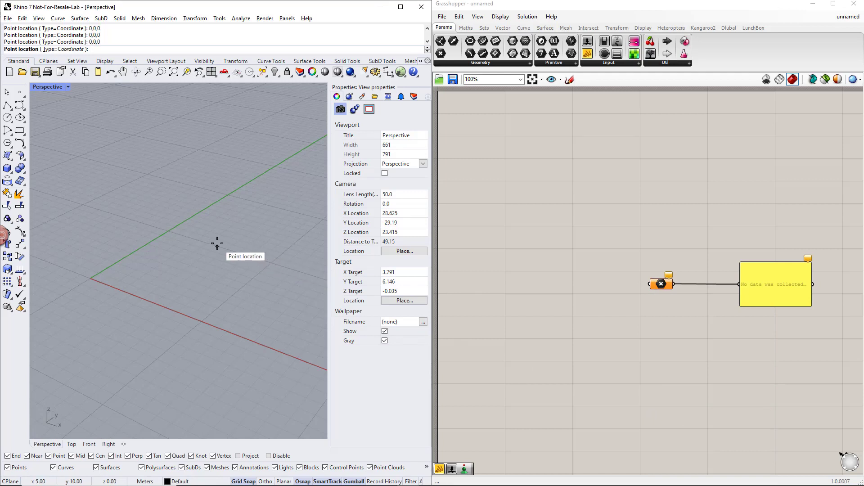
pyautogui.write('0,0,0')
pyautogui.press('Return')
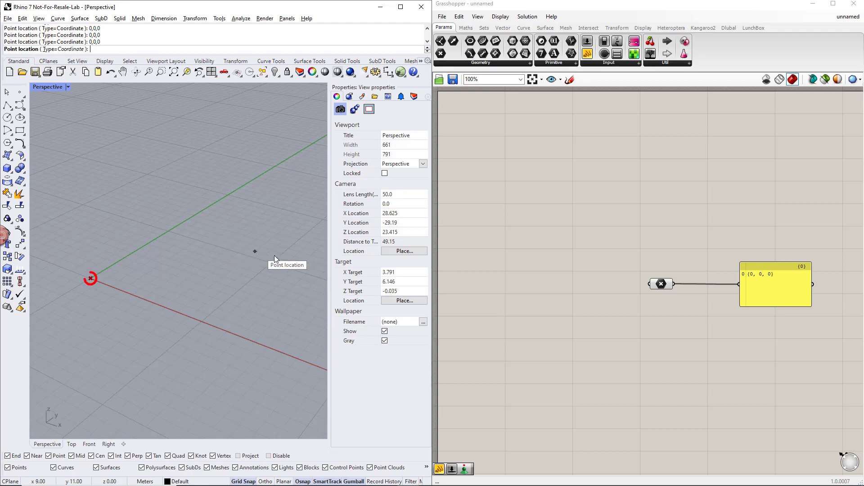
# Delete the panel connected to the Point parameter's output
pyautogui.click(660, 288)
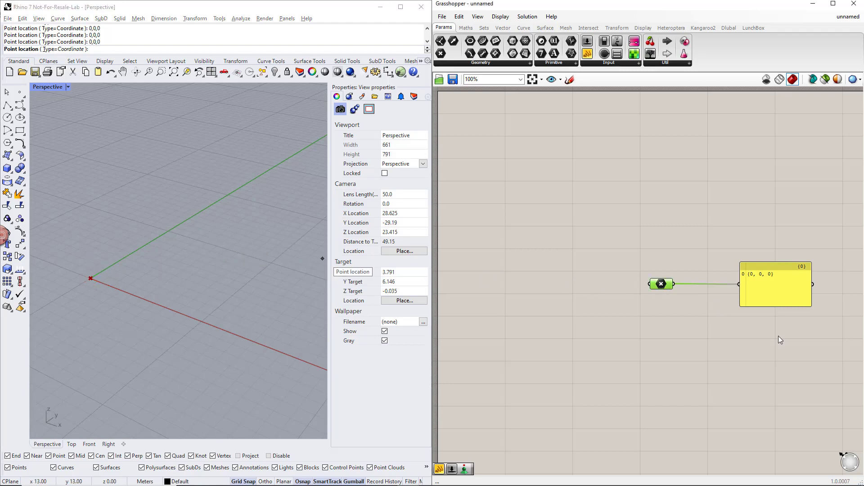
pyautogui.moveTo(779, 336); pyautogui.dragTo(746, 249)
pyautogui.press('Delete')
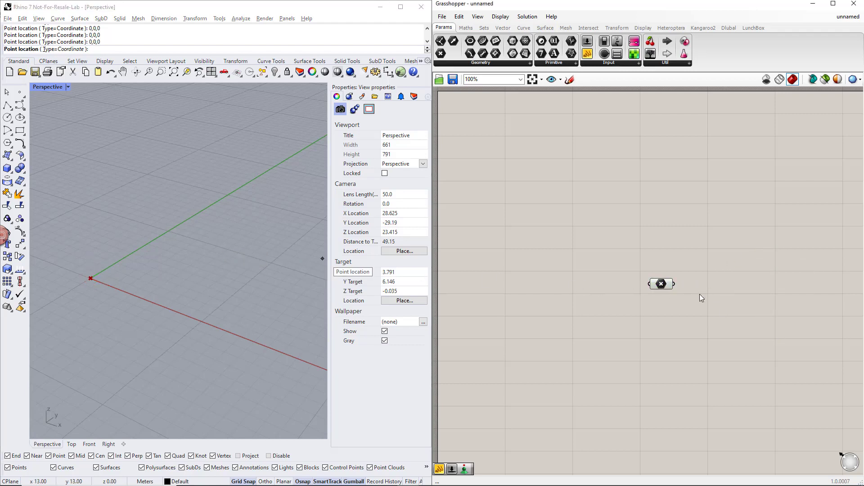
# Place a point Deconstruct component beside the Point parameter and connect the point to its P input
pyautogui.moveTo(701, 297); pyautogui.dragTo(652, 276, button='right')
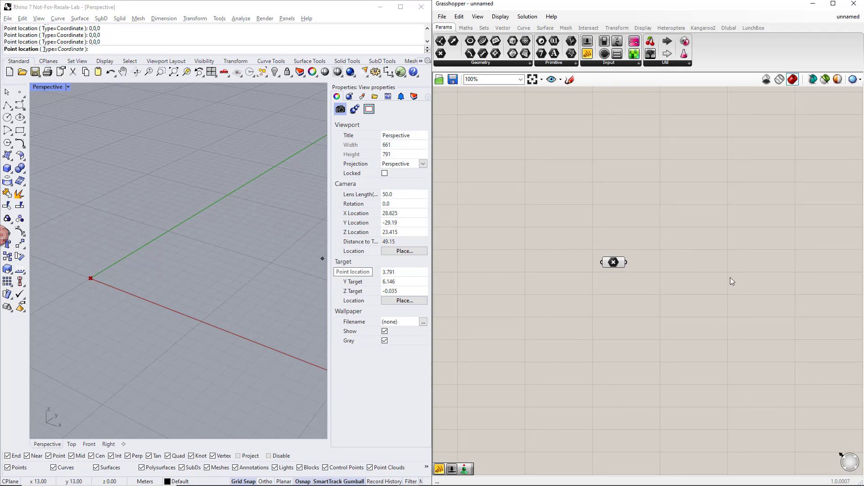
pyautogui.click(503, 28)
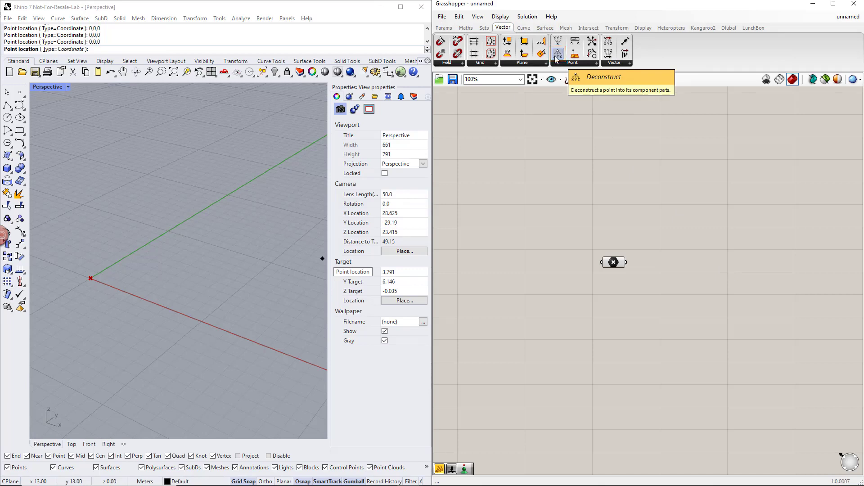
pyautogui.moveTo(557, 54); pyautogui.dragTo(688, 263)
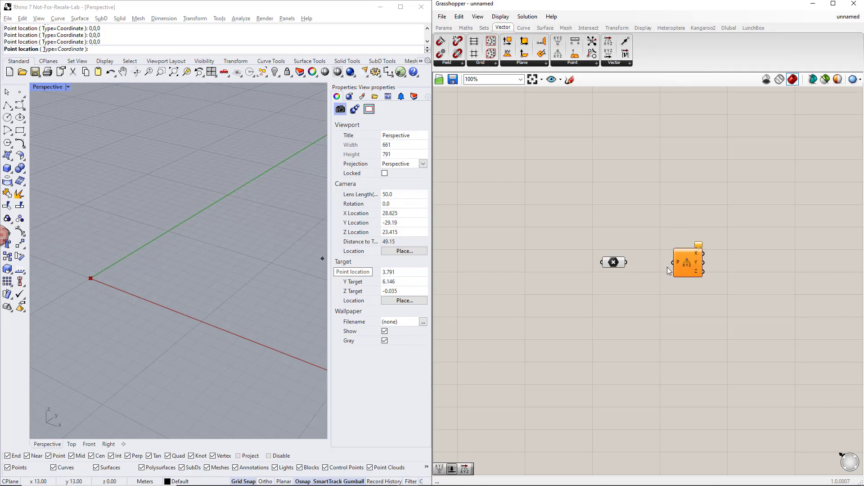
pyautogui.moveTo(627, 261); pyautogui.dragTo(678, 265)
pyautogui.click(687, 295)
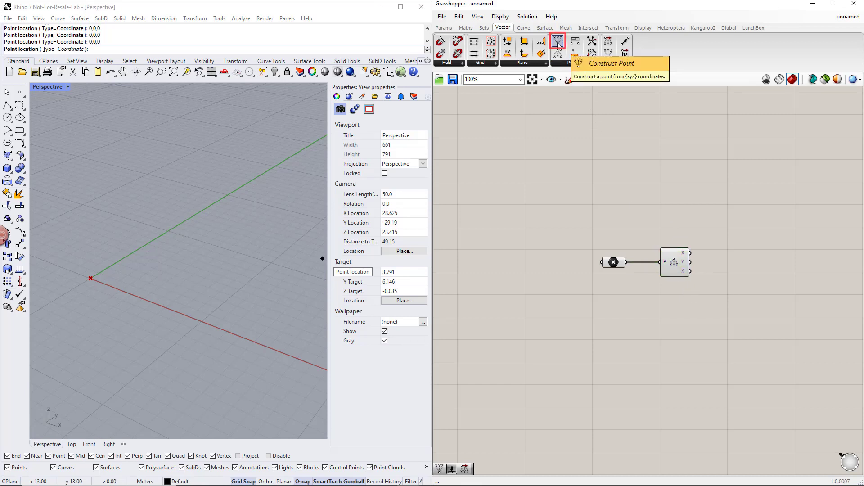
# Place a Construct Point component and connect the deconstructed X and Y outputs to its X and Y inputs
pyautogui.moveTo(558, 41); pyautogui.dragTo(637, 152)
pyautogui.moveTo(757, 266); pyautogui.dragTo(757, 266)
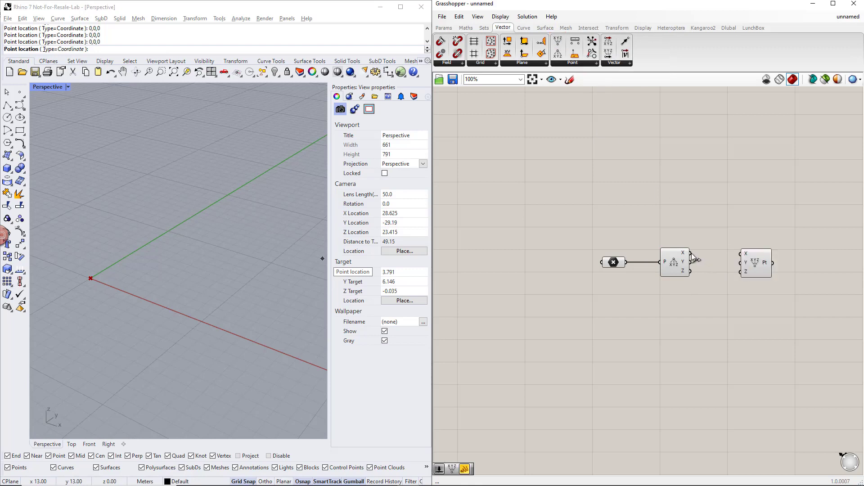
pyautogui.moveTo(691, 253); pyautogui.dragTo(740, 254)
pyautogui.moveTo(690, 262); pyautogui.dragTo(738, 265)
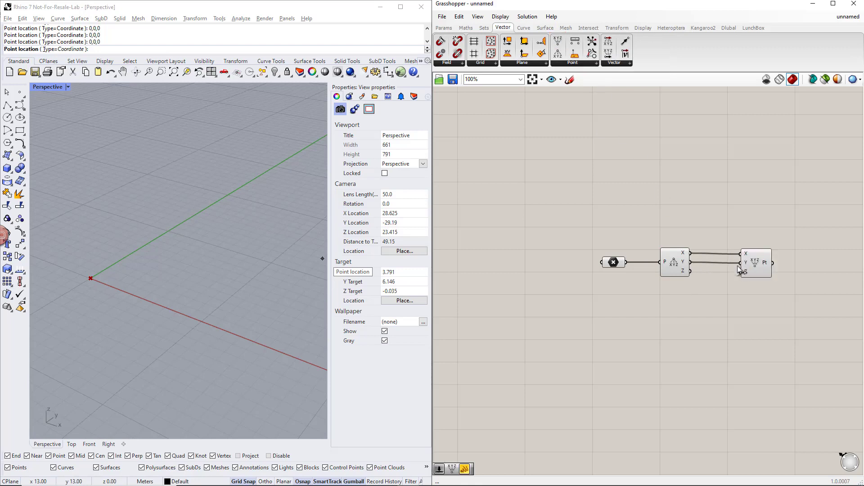
# Create a number slider ranging from 1 to 10, name it Height, and place it below the Deconstruct component
pyautogui.doubleClick(676, 309)
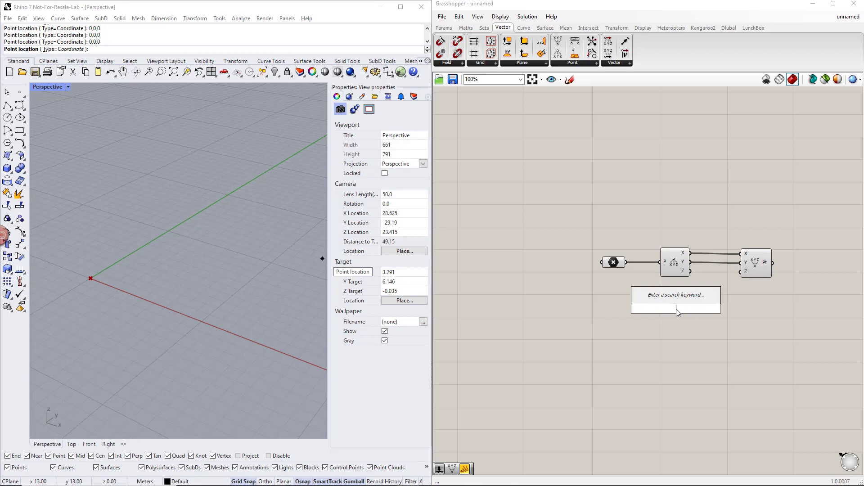
pyautogui.write('1..10')
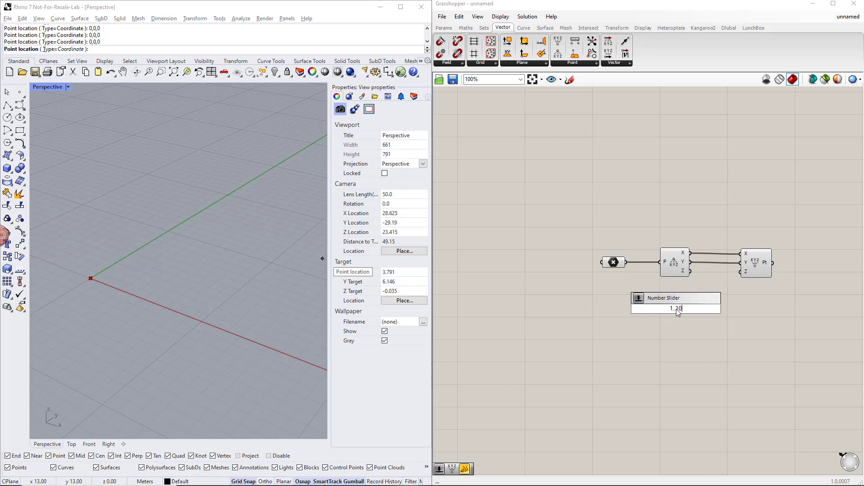
pyautogui.press('Return')
pyautogui.rightClick(643, 309)
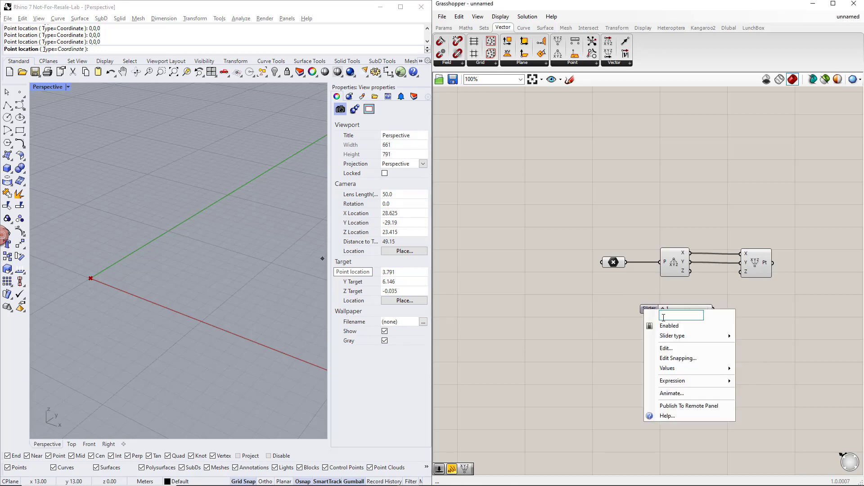
pyautogui.write('Height')
pyautogui.press('Return')
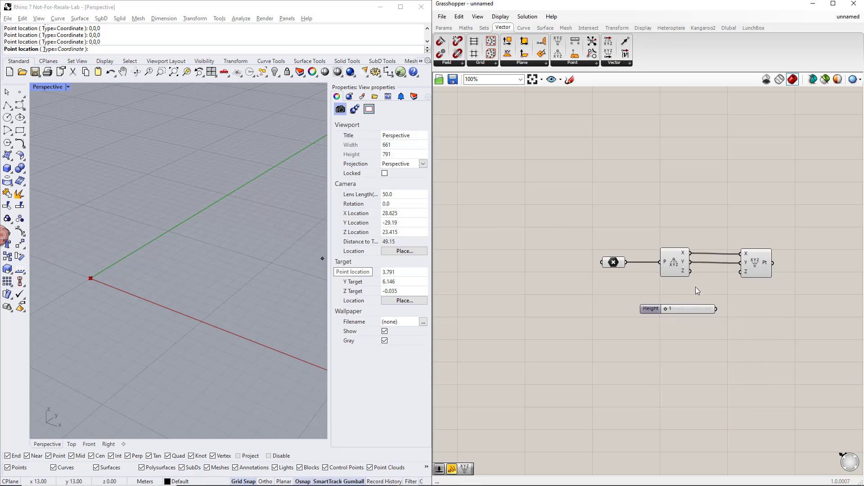
pyautogui.moveTo(688, 309); pyautogui.dragTo(674, 351)
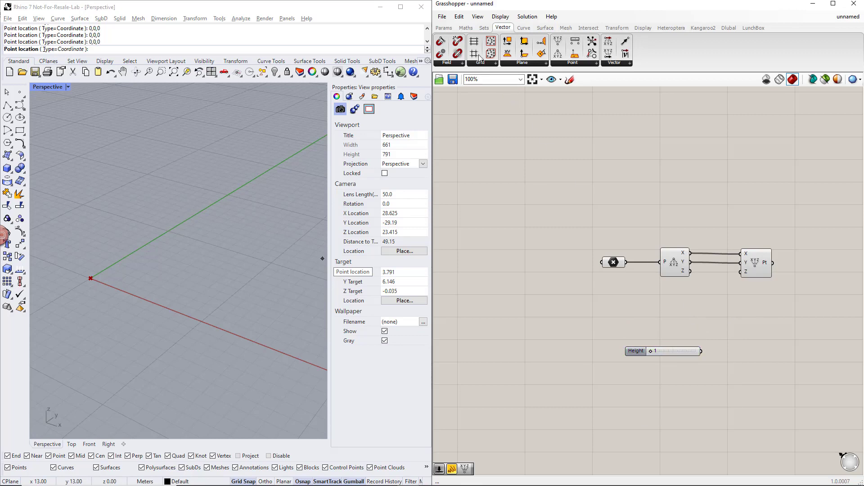
# Place an Addition component between the Height slider and the point components
pyautogui.click(466, 28)
pyautogui.click(513, 64)
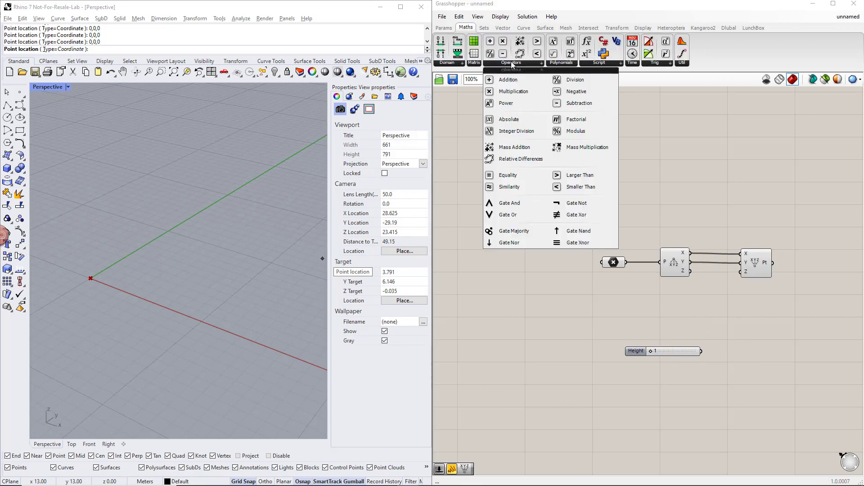
pyautogui.moveTo(509, 77); pyautogui.dragTo(710, 277)
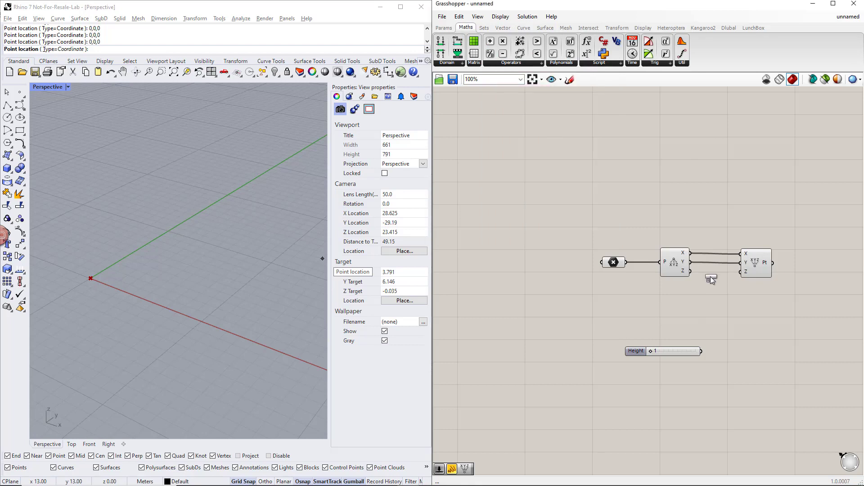
pyautogui.moveTo(710, 312); pyautogui.dragTo(709, 309)
# Wire the deconstructed Z and the Height slider into Addition, feed its result to Construct Point's Z input, and set Height to 4
pyautogui.moveTo(690, 271); pyautogui.dragTo(694, 305)
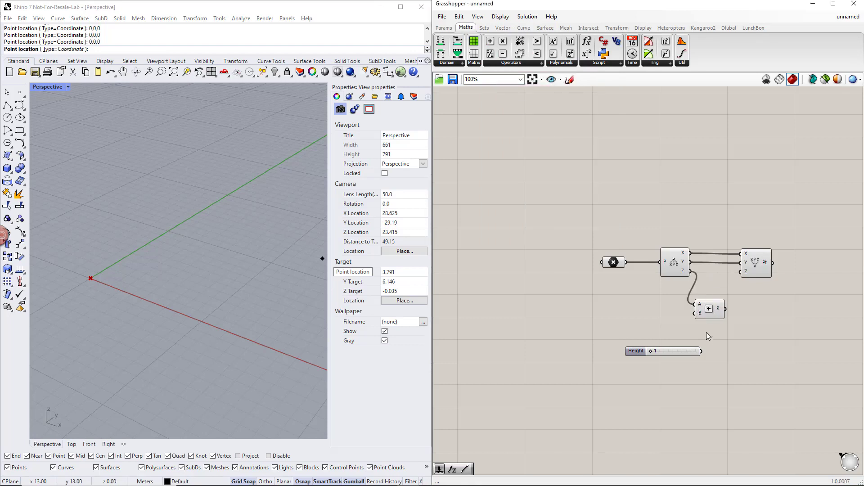
pyautogui.moveTo(701, 351); pyautogui.dragTo(740, 272)
pyautogui.moveTo(649, 352); pyautogui.dragTo(664, 352)
# Add a Line component and connect the original point to input A and the constructed point to input B
pyautogui.moveTo(767, 343); pyautogui.dragTo(679, 331, button='right')
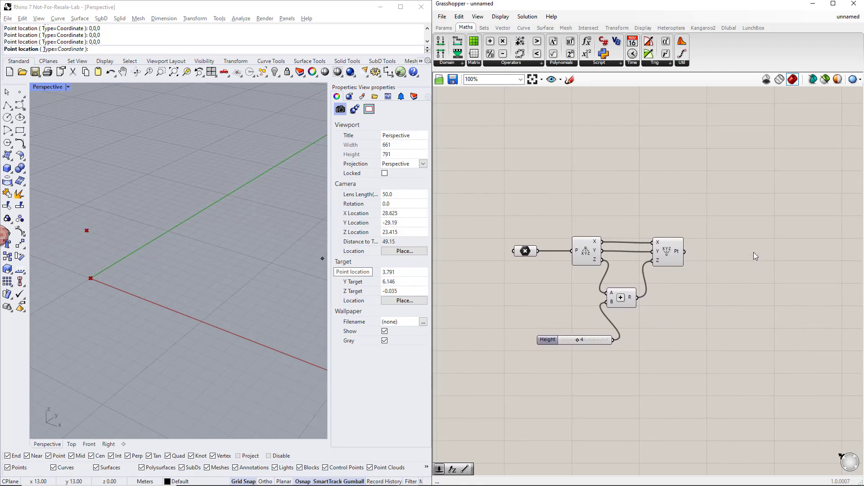
pyautogui.doubleClick(754, 256)
pyautogui.write('line')
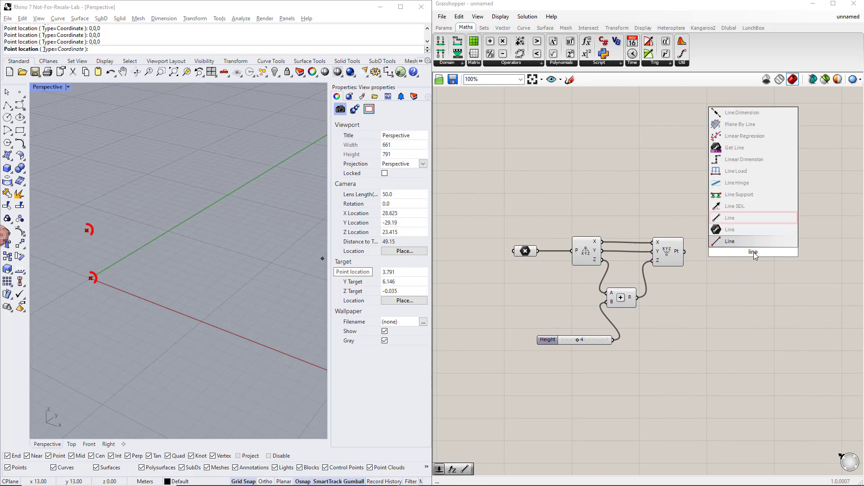
pyautogui.click(730, 217)
pyautogui.click(525, 251)
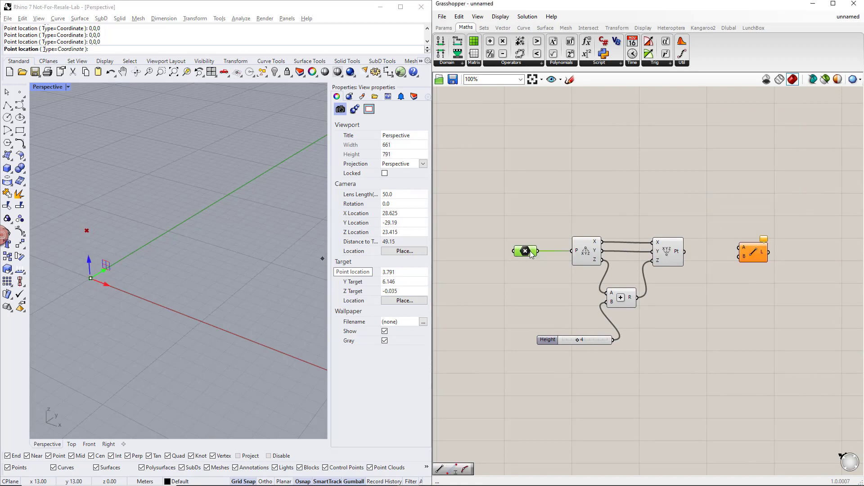
pyautogui.moveTo(685, 251); pyautogui.dragTo(740, 247)
pyautogui.moveTo(686, 254); pyautogui.dragTo(750, 223)
pyautogui.click(756, 251)
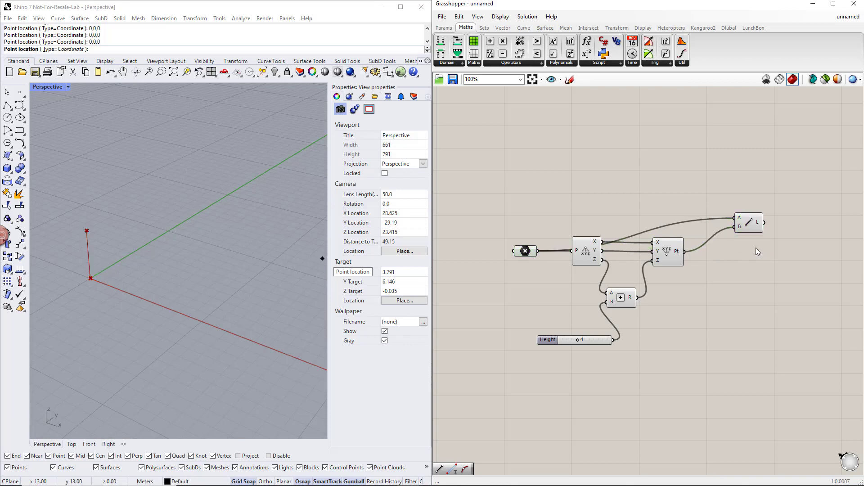
# Add a Move component beside the Line component and connect the line to its geometry input
pyautogui.moveTo(756, 248); pyautogui.dragTo(691, 255, button='right')
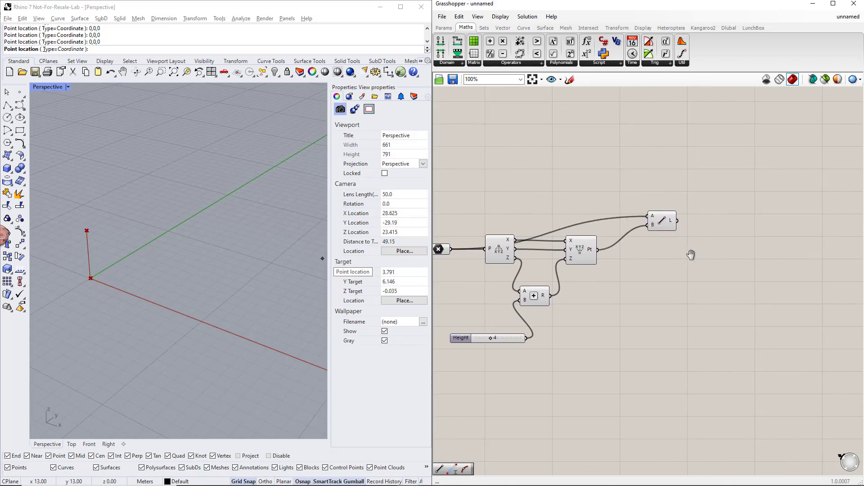
pyautogui.doubleClick(735, 221)
pyautogui.write('move')
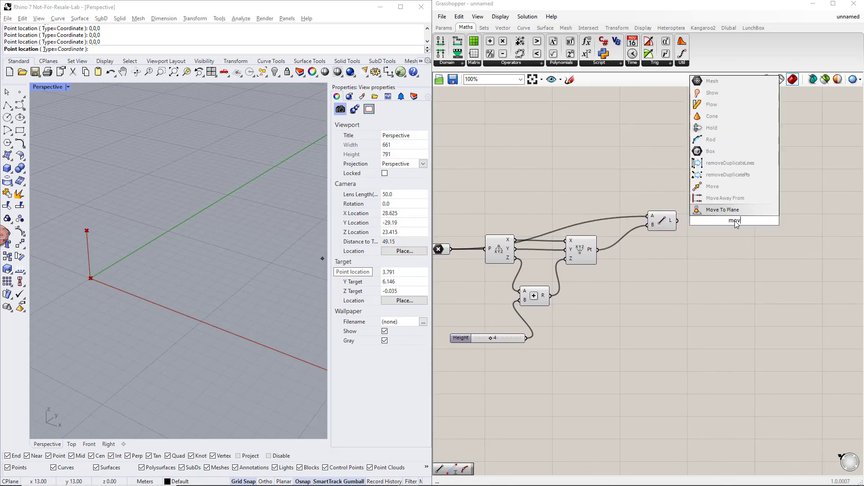
pyautogui.click(731, 210)
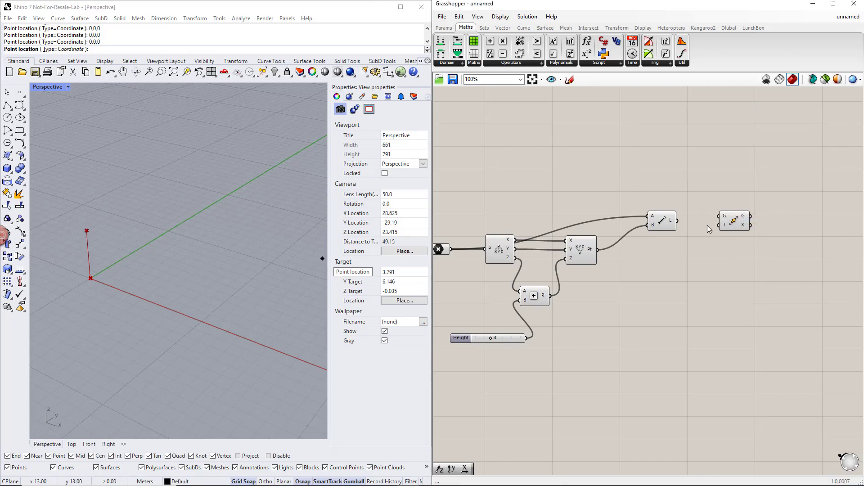
pyautogui.moveTo(677, 221); pyautogui.dragTo(719, 216)
# Add a Unit X vector and connect it to the Move component's T input
pyautogui.doubleClick(687, 254)
pyautogui.write('unit x')
pyautogui.press('Return')
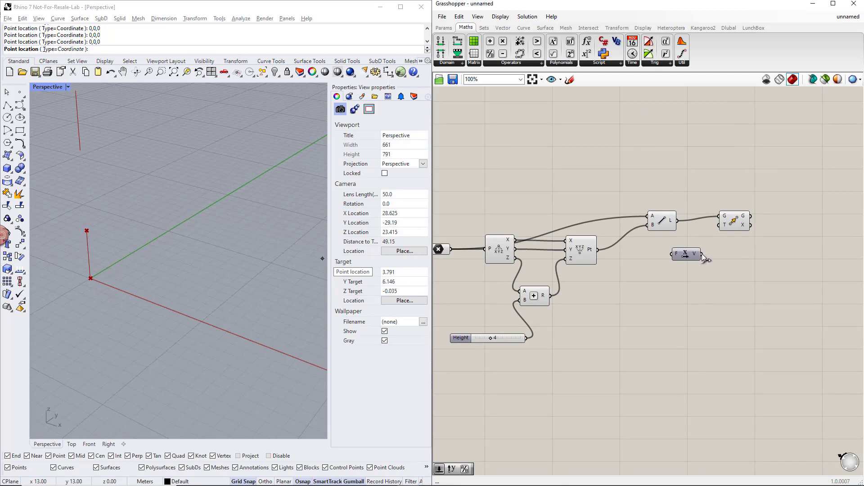
pyautogui.moveTo(701, 255); pyautogui.dragTo(762, 230)
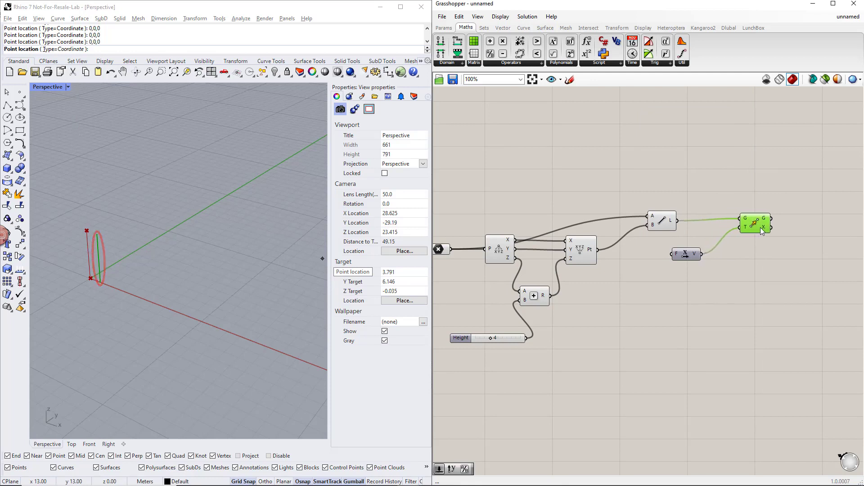
# Reposition the Unit X vector closer to the Move component and add a number slider ranging from 1 to 15
pyautogui.moveTo(694, 259); pyautogui.dragTo(726, 262)
pyautogui.click(657, 259)
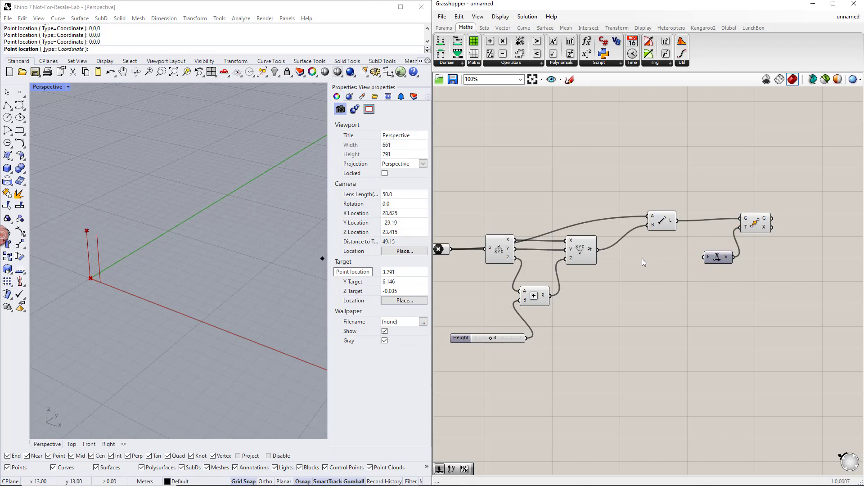
pyautogui.doubleClick(642, 258)
pyautogui.write('1.15')
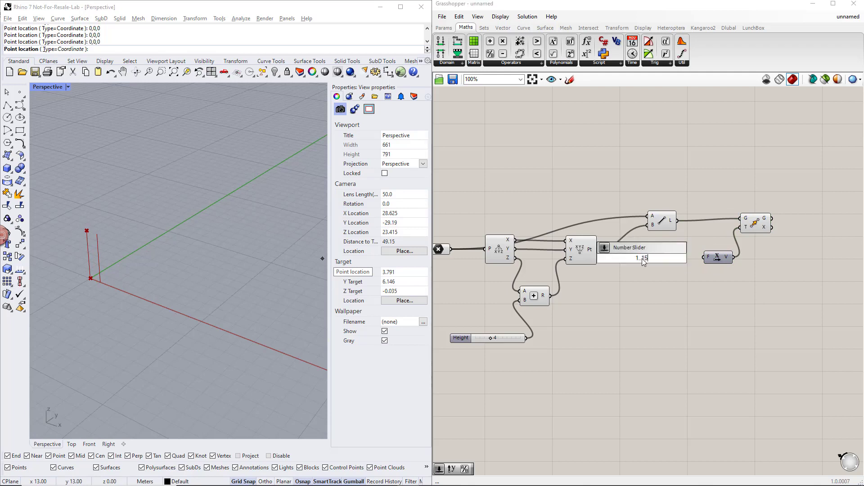
pyautogui.press('Return')
# Name the new slider Width, connect it to Unit X's F input, and set it to 3
pyautogui.rightClick(616, 258)
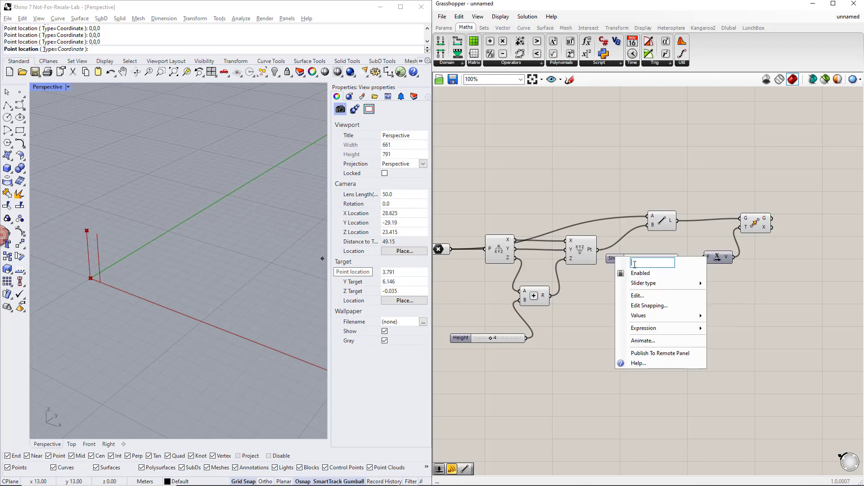
pyautogui.write('Width')
pyautogui.press('Return')
pyautogui.moveTo(636, 258); pyautogui.dragTo(636, 258)
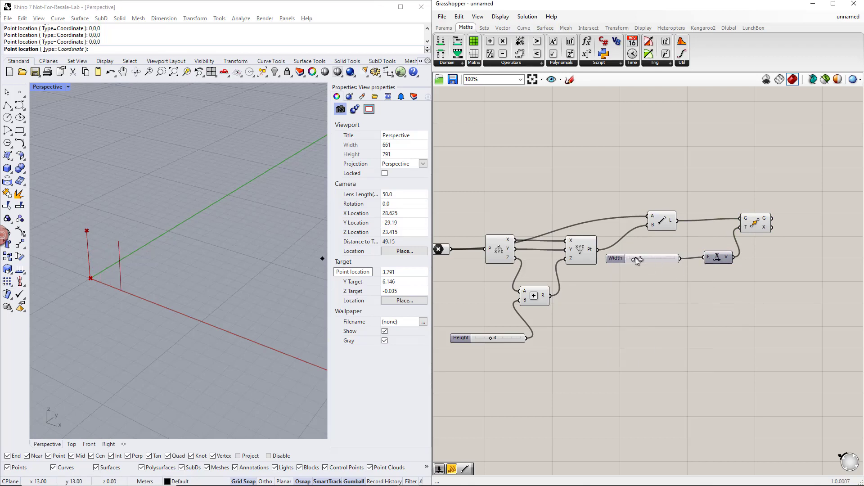
# Duplicate the Move component twice and connect the base point and the constructed point to the copies' geometry inputs
pyautogui.scroll(-2, 653, 290)
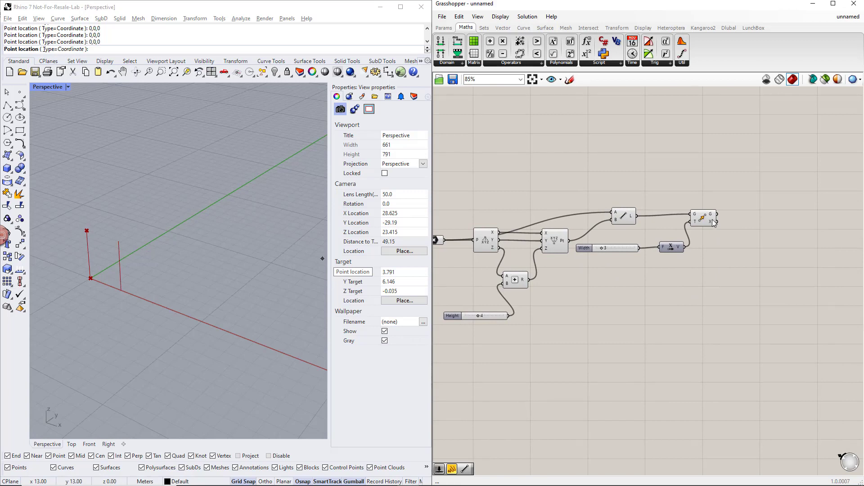
pyautogui.keyDown('alt'); pyautogui.moveTo(713, 223); pyautogui.dragTo(715, 275); pyautogui.keyUp('alt')
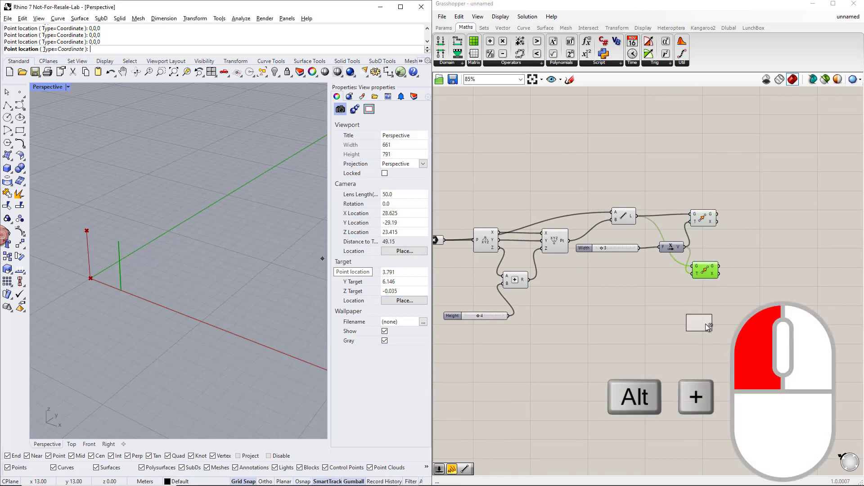
pyautogui.keyDown('alt'); pyautogui.moveTo(708, 327); pyautogui.dragTo(447, 243); pyautogui.keyUp('alt')
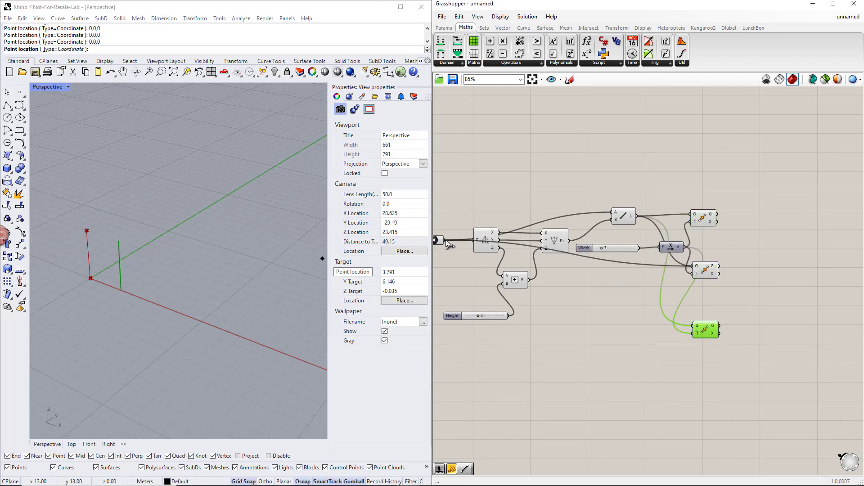
pyautogui.click(710, 230)
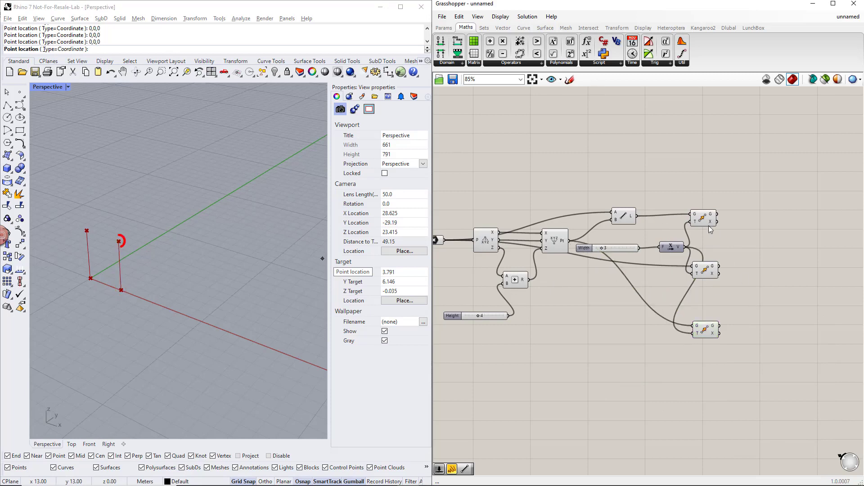
pyautogui.click(710, 225)
pyautogui.moveTo(771, 362); pyautogui.dragTo(710, 195)
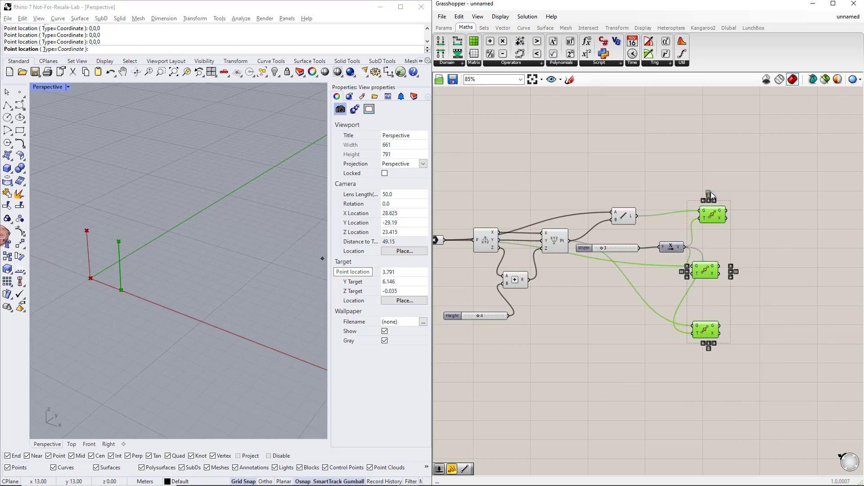
pyautogui.click(796, 248)
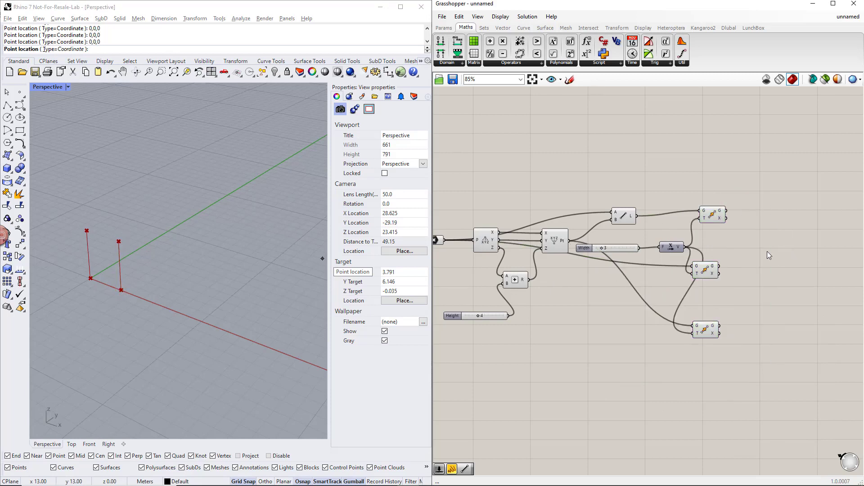
# Add another Move component above the existing ones and connect the constructed point to its geometry input
pyautogui.click(554, 242)
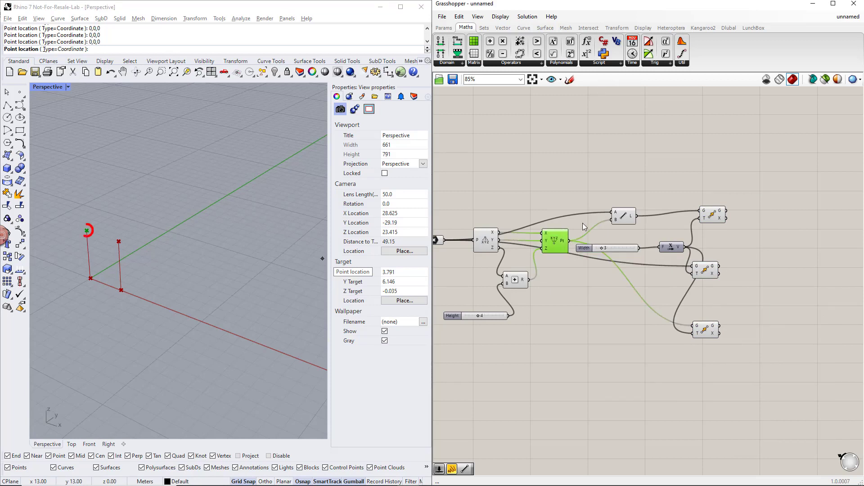
pyautogui.doubleClick(713, 178)
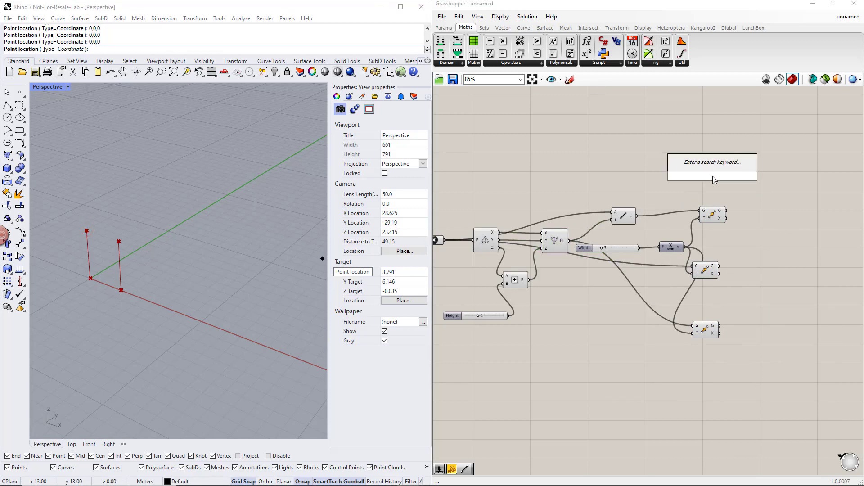
pyautogui.write('move')
pyautogui.press('Return')
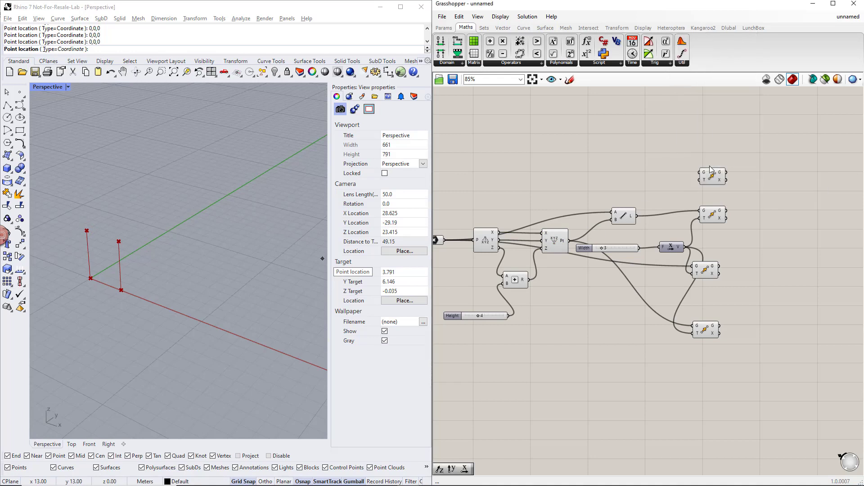
pyautogui.moveTo(570, 241); pyautogui.dragTo(735, 178)
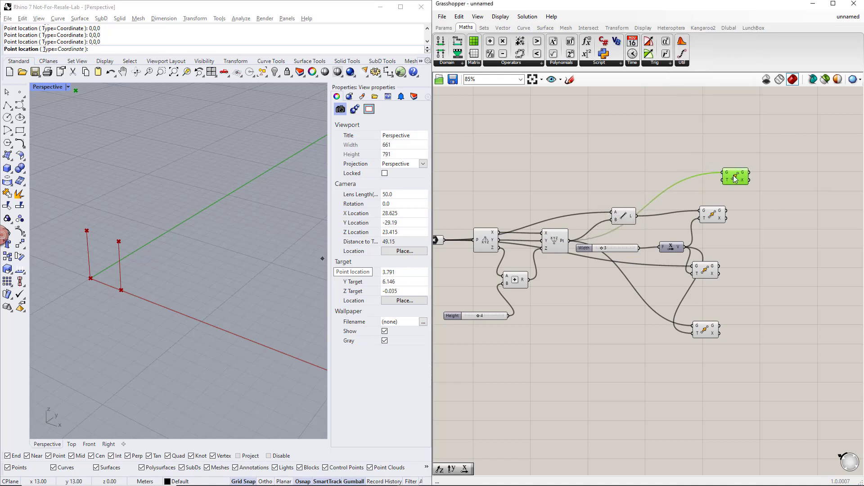
# Add a second Unit X vector and connect it to the uppermost Move component's T input
pyautogui.doubleClick(672, 177)
pyautogui.write('unit x')
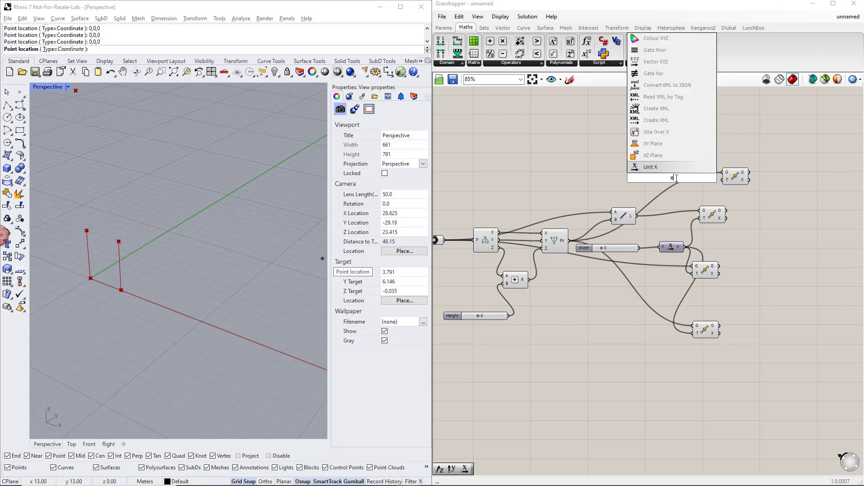
pyautogui.press('Return')
pyautogui.moveTo(684, 178); pyautogui.dragTo(701, 183)
pyautogui.moveTo(677, 178); pyautogui.dragTo(697, 184)
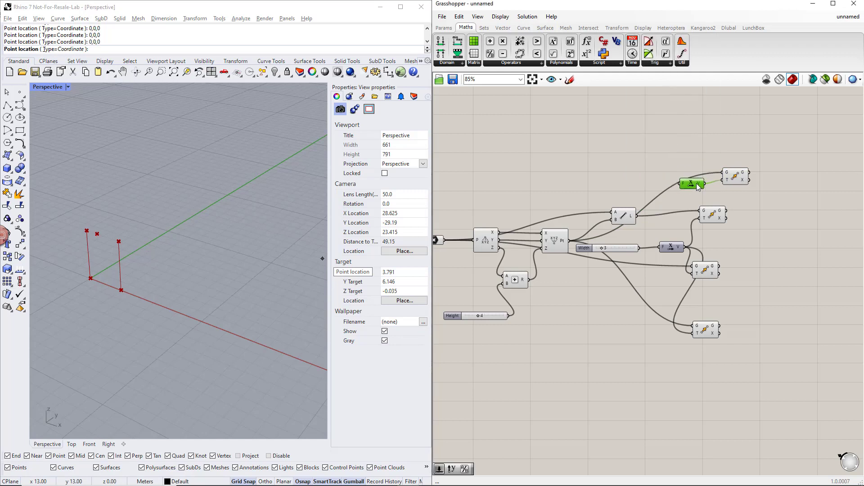
pyautogui.click(724, 191)
# Add a Division component feeding the upper Unit X's F input and connect the Width slider to its A input
pyautogui.click(529, 63)
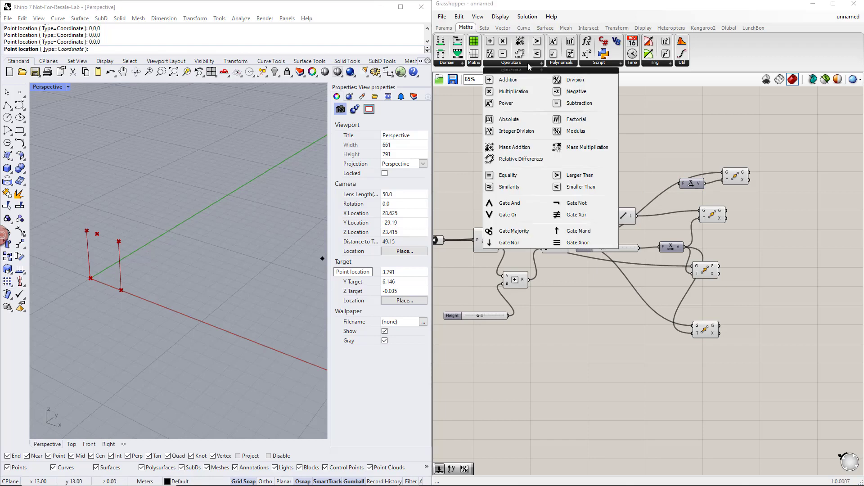
pyautogui.click(570, 81)
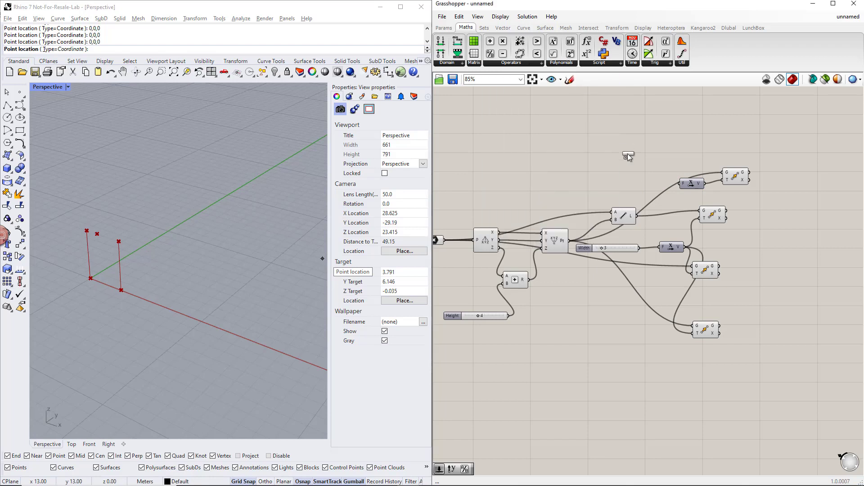
pyautogui.click(640, 182)
pyautogui.moveTo(663, 184); pyautogui.dragTo(681, 184)
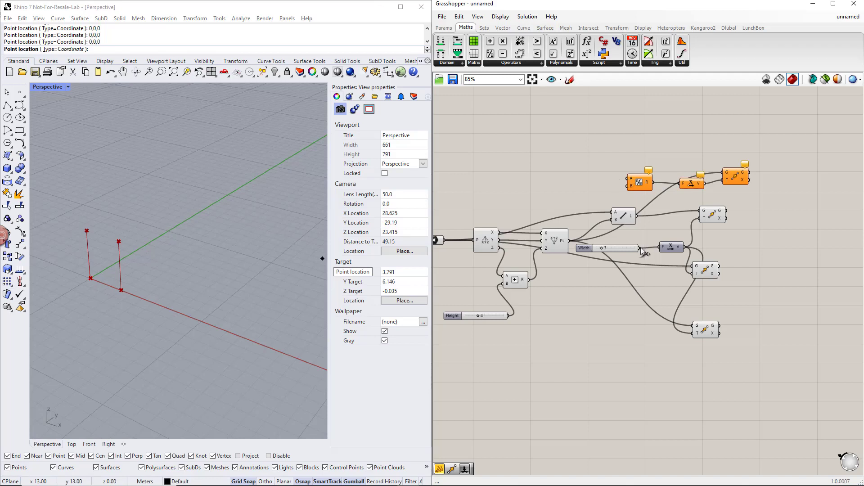
pyautogui.moveTo(641, 247); pyautogui.dragTo(617, 189)
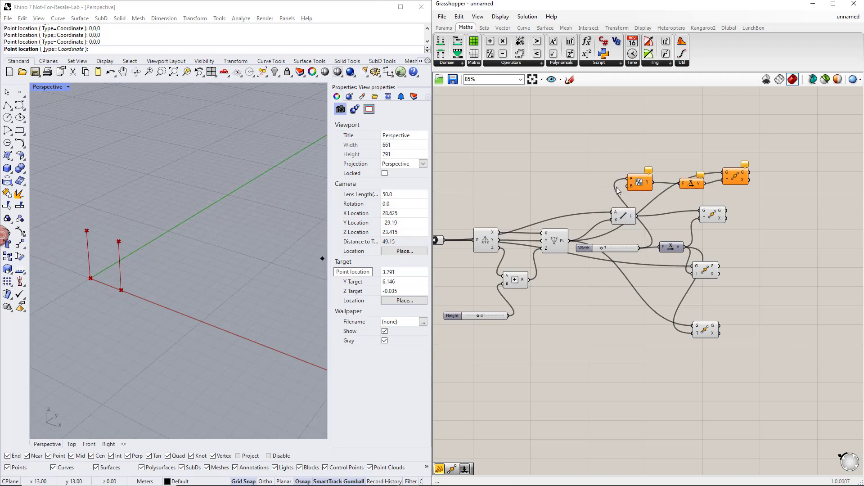
# Add a Panel containing 2 and connect it to the Division component's B input
pyautogui.click(443, 27)
pyautogui.moveTo(587, 53); pyautogui.dragTo(593, 188)
pyautogui.doubleClick(593, 188)
pyautogui.write('2')
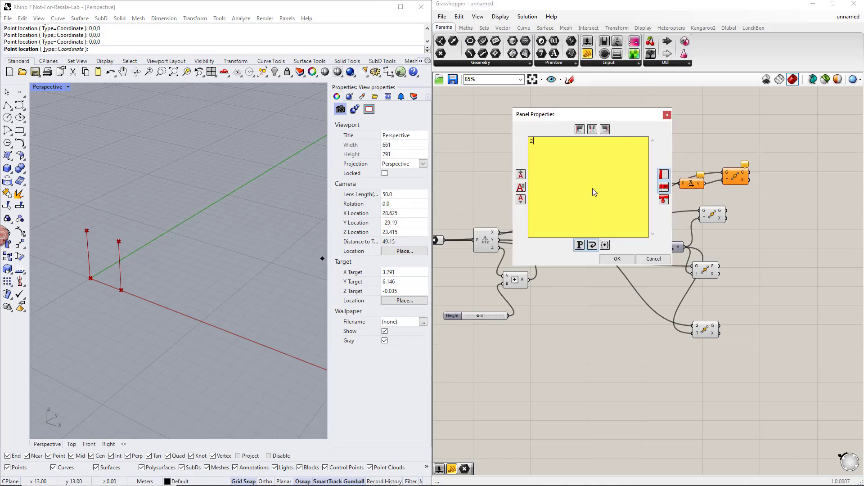
pyautogui.click(615, 255)
pyautogui.moveTo(623, 208); pyautogui.dragTo(630, 186)
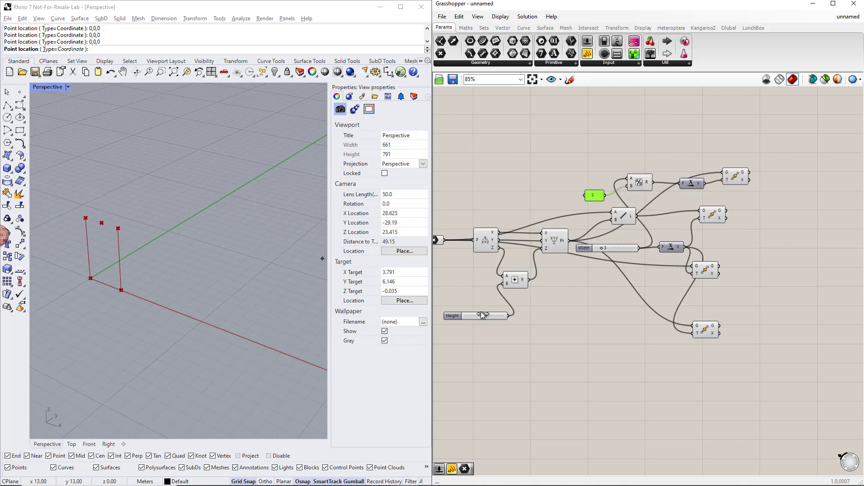
# Set the Width slider to 10
pyautogui.click(601, 248)
pyautogui.moveTo(600, 246); pyautogui.dragTo(620, 248)
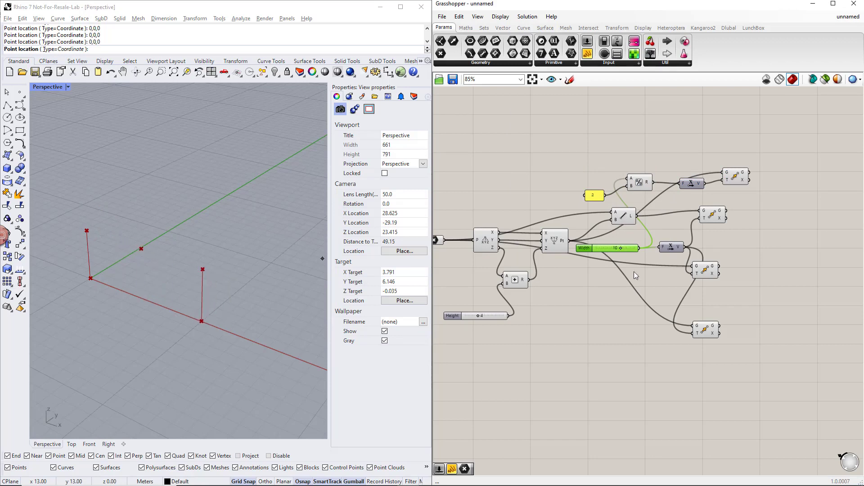
pyautogui.click(763, 247)
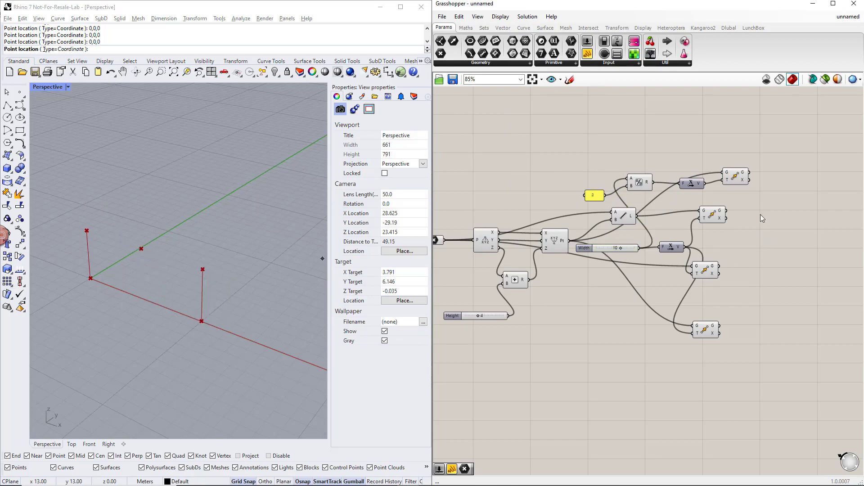
pyautogui.click(742, 180)
# Add a further Move component and connect the half-width Move's geometry output to its geometry input
pyautogui.moveTo(782, 211); pyautogui.dragTo(747, 229, button='right')
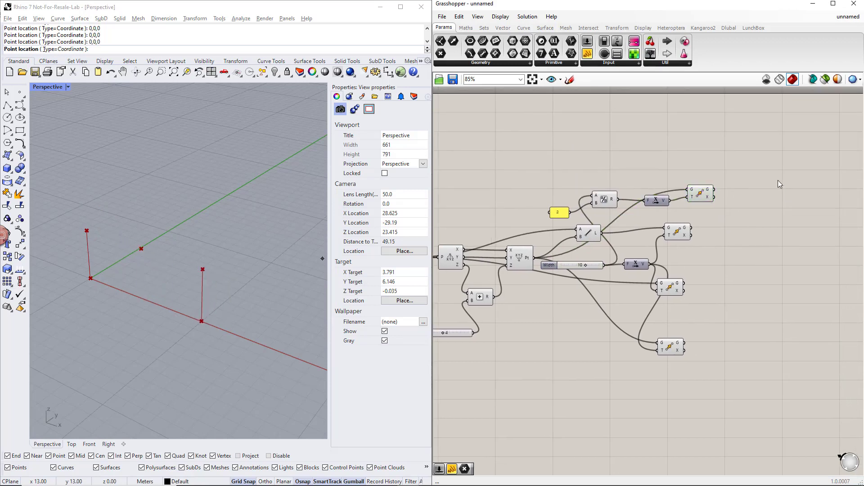
pyautogui.doubleClick(765, 179)
pyautogui.write('move')
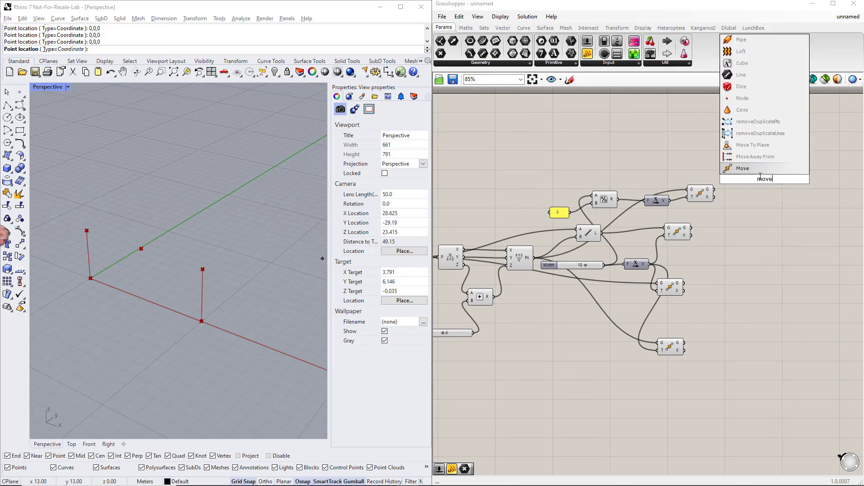
pyautogui.press('Return')
pyautogui.moveTo(715, 189); pyautogui.dragTo(750, 179)
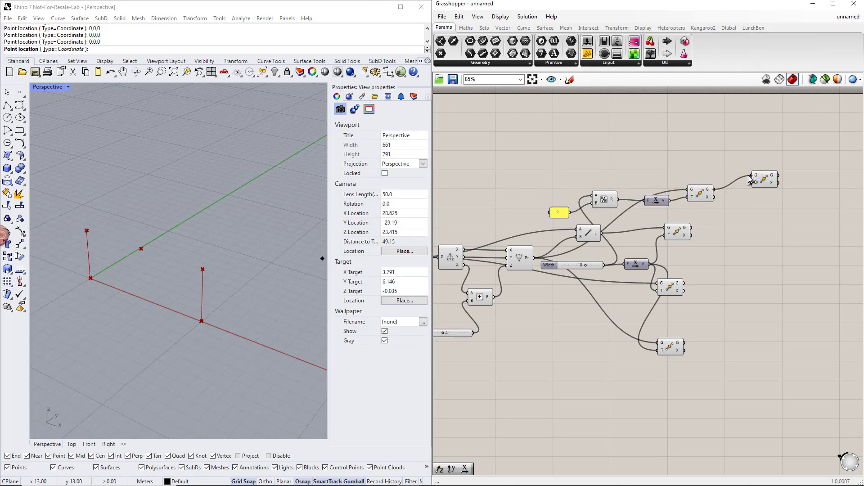
# Add a Unit Z vector and connect it to the new Move component's T input
pyautogui.doubleClick(700, 172)
pyautogui.write('unit z')
pyautogui.press('Return')
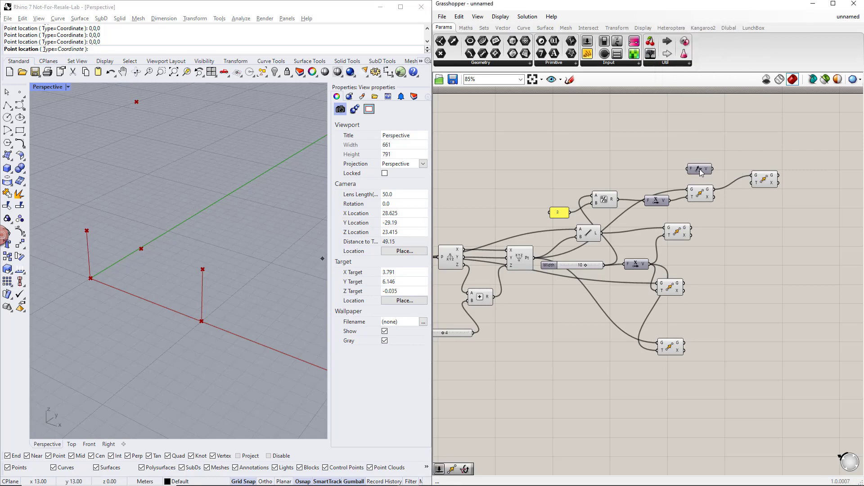
pyautogui.moveTo(732, 178); pyautogui.dragTo(751, 182)
# Add a number slider ranging from 0 to 5 beside Unit Z and name it Apex height
pyautogui.doubleClick(617, 165)
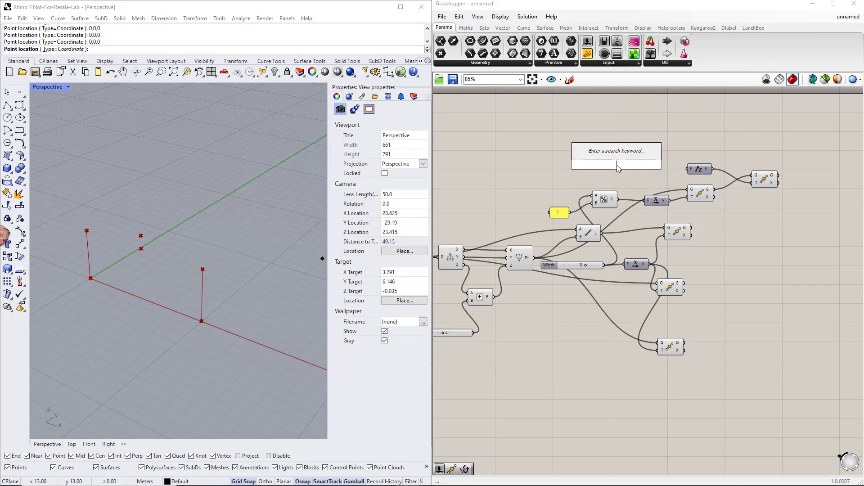
pyautogui.write('0.5')
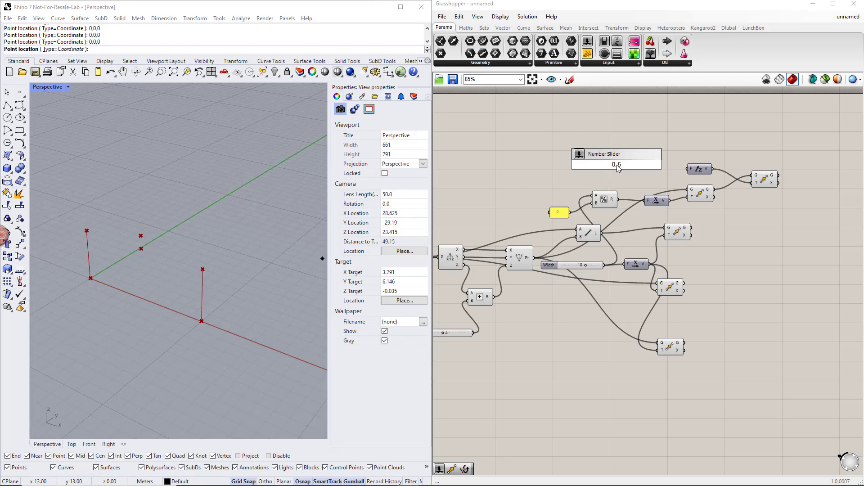
pyautogui.press('Return')
pyautogui.rightClick(596, 164)
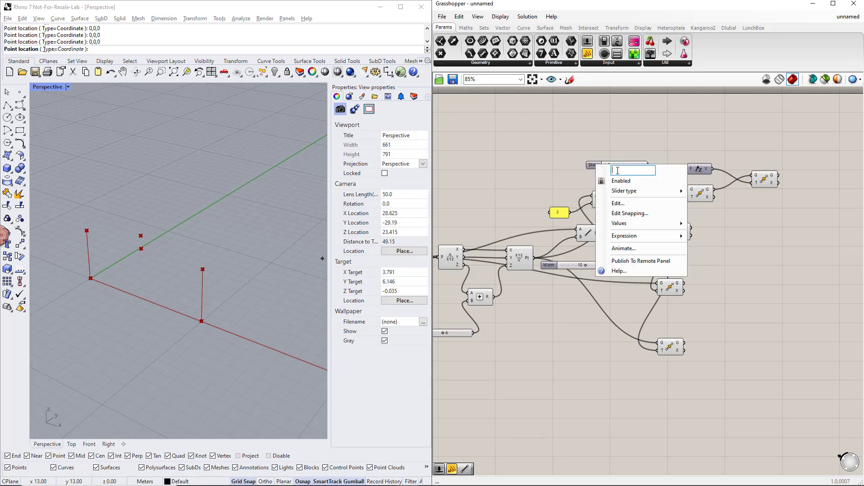
pyautogui.write('Apex height')
pyautogui.press('Return')
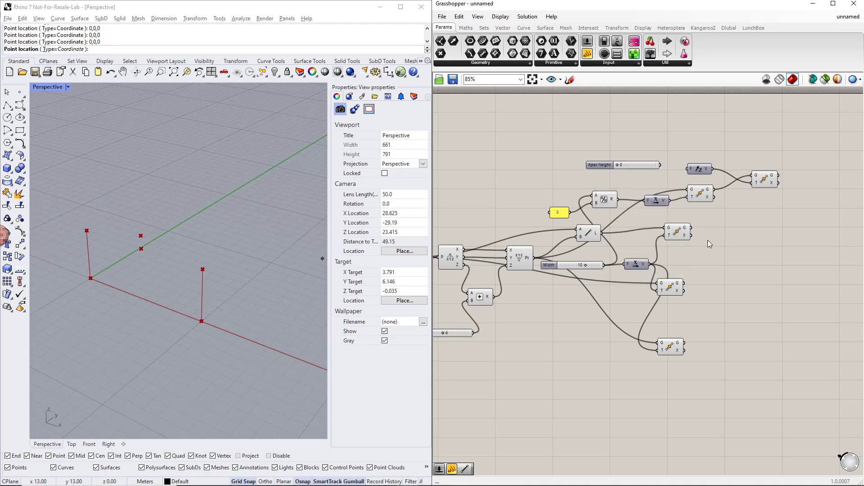
# Switch the Apex height slider to floating point numbers, connect it to Unit Z's F input, and set it to 2.000
pyautogui.rightClick(606, 166)
pyautogui.moveTo(638, 192)
pyautogui.click(730, 193)
# Add a Point parameter fed by the constructed point and arrange it in a column with the apex Move and the moved top point's Move
pyautogui.click(525, 260)
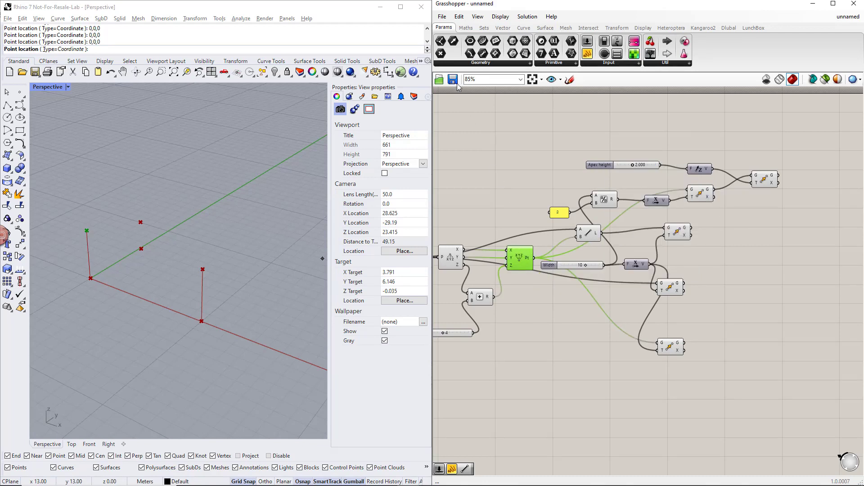
pyautogui.moveTo(441, 53); pyautogui.dragTo(748, 249)
pyautogui.moveTo(563, 263); pyautogui.dragTo(740, 248)
pyautogui.moveTo(676, 345); pyautogui.dragTo(768, 317)
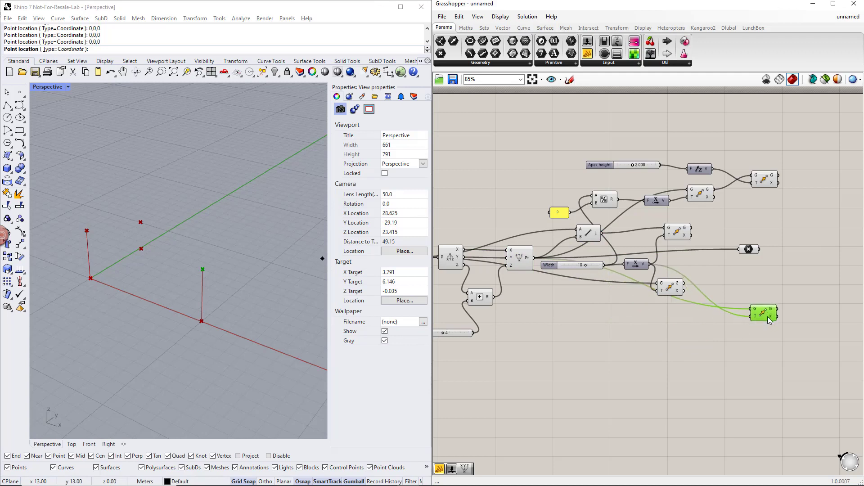
pyautogui.moveTo(786, 349); pyautogui.dragTo(754, 162)
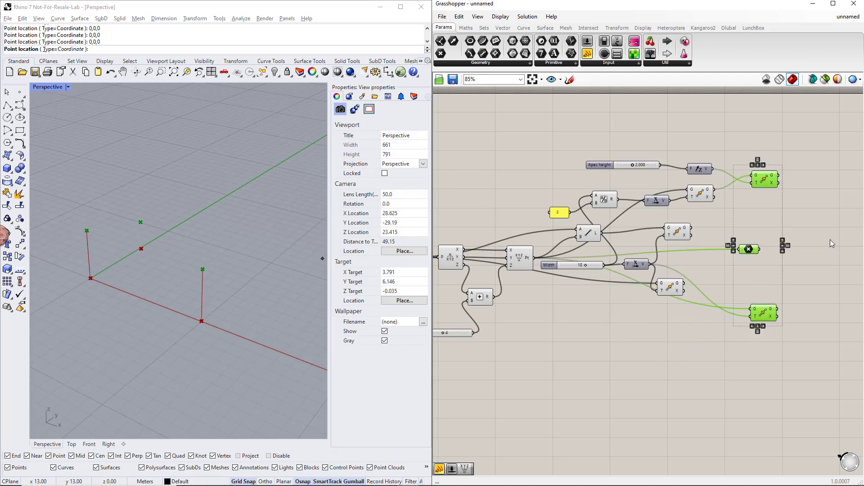
# Add a Line component running from the Point parameter to the apex Move's geometry output
pyautogui.moveTo(830, 240); pyautogui.dragTo(722, 255, button='right')
pyautogui.click(721, 253)
pyautogui.doubleClick(720, 250)
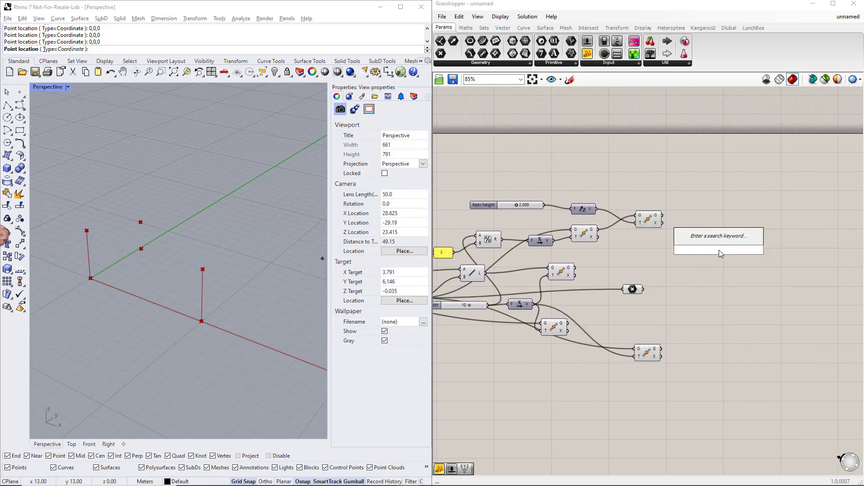
pyautogui.write('line')
pyautogui.click(712, 219)
pyautogui.click(632, 291)
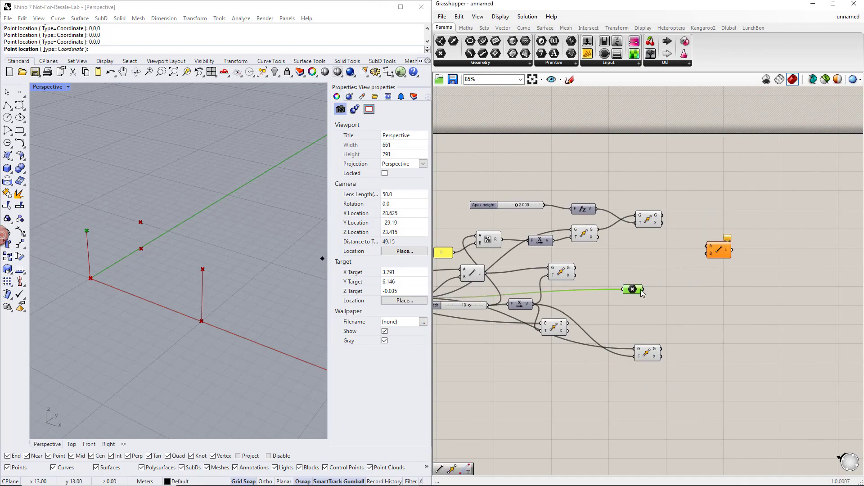
pyautogui.moveTo(643, 289); pyautogui.dragTo(707, 247)
pyautogui.click(656, 221)
pyautogui.moveTo(662, 216); pyautogui.dragTo(717, 328)
# Duplicate the new Line component, connect the copy's A input to the moved top point's Move, and stack both lines
pyautogui.click(720, 253)
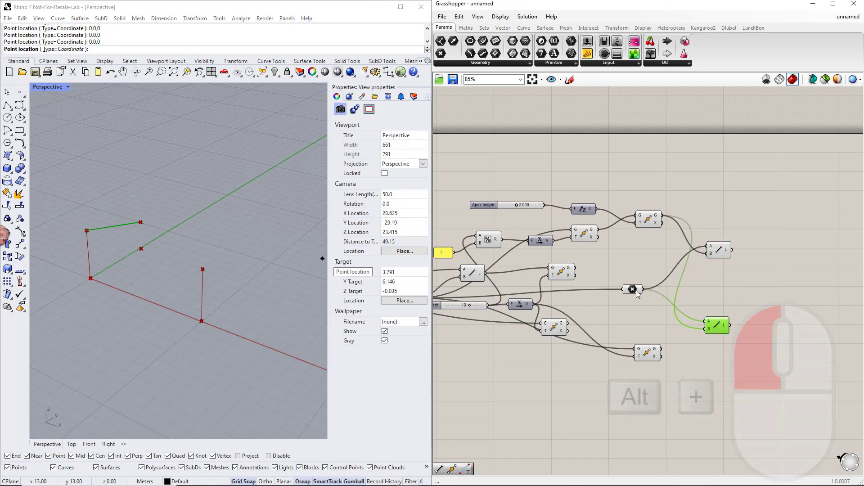
pyautogui.click(633, 291)
pyautogui.click(646, 356)
pyautogui.moveTo(661, 350); pyautogui.dragTo(753, 199)
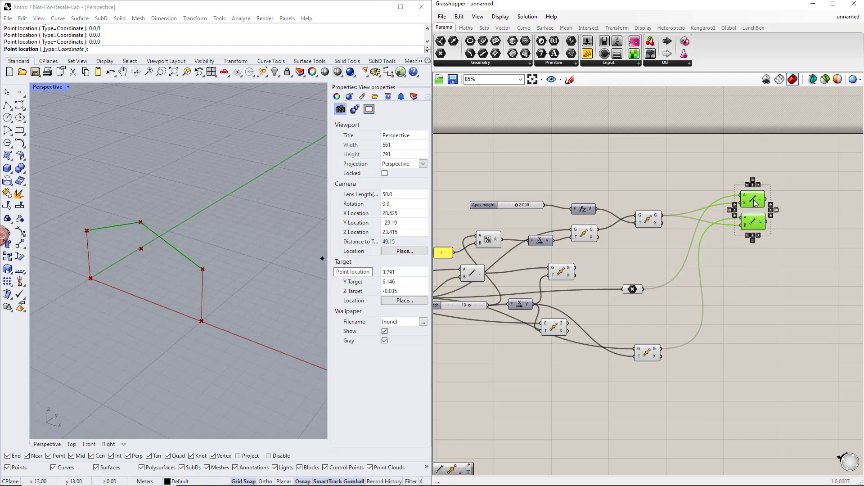
# Group the two stacked Line components, name the group Beams, and colour it light green
pyautogui.hotkey('ctrl', 'g')
pyautogui.rightClick(759, 199)
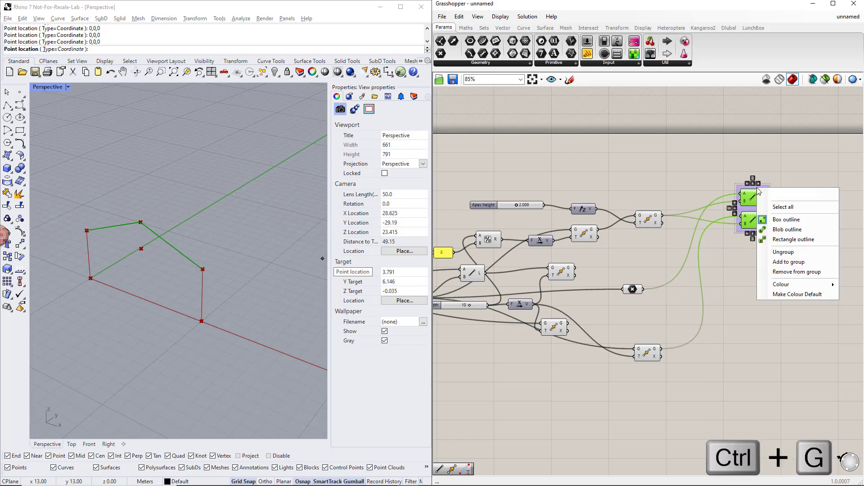
pyautogui.write('Beams')
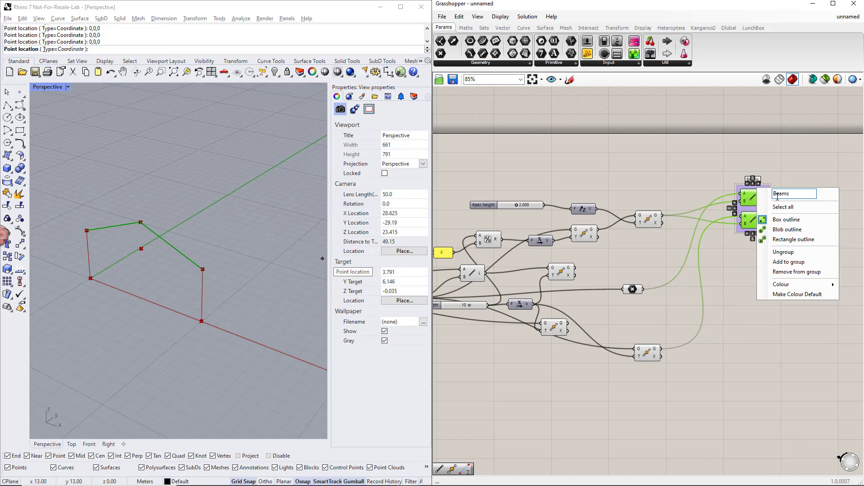
pyautogui.moveTo(822, 288)
pyautogui.moveTo(717, 375); pyautogui.dragTo(687, 374)
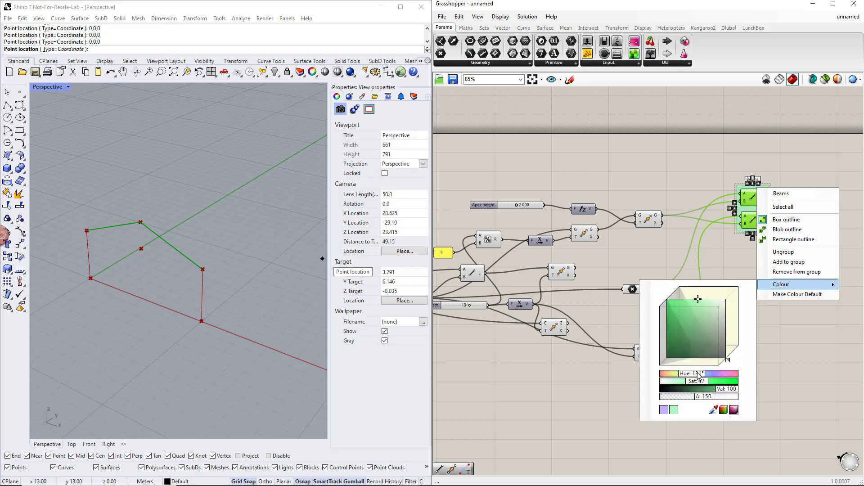
pyautogui.click(806, 377)
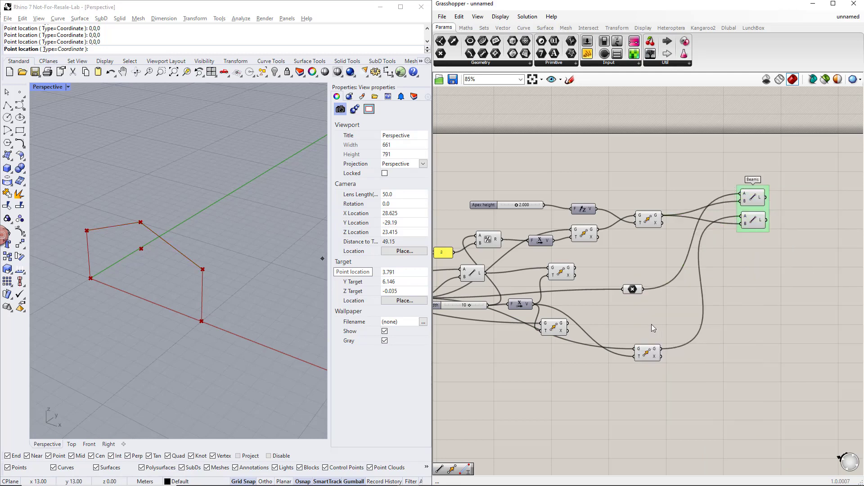
# Add two Line parameters below the Beams group, fed by the original vertical line and by the Move that copies it
pyautogui.scroll(-2, 652, 324)
pyautogui.moveTo(652, 324); pyautogui.dragTo(704, 291, button='right')
pyautogui.click(555, 247)
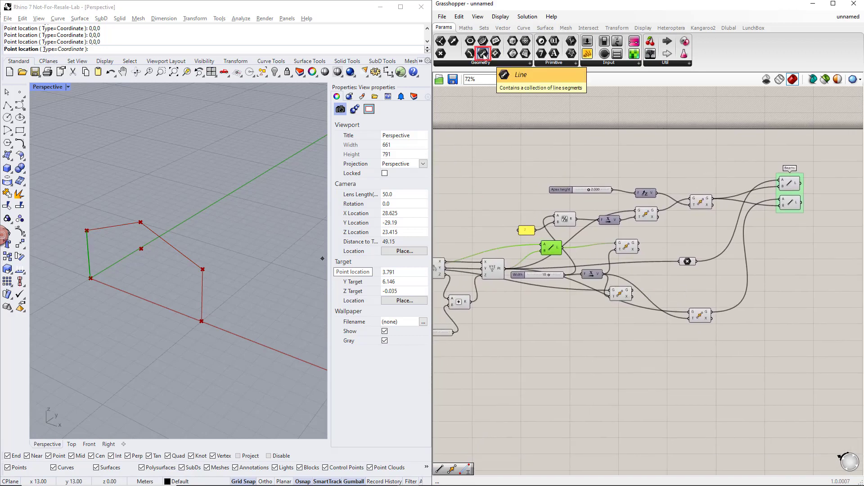
pyautogui.moveTo(483, 55); pyautogui.dragTo(784, 273)
pyautogui.moveTo(562, 248)
pyautogui.mouseDown()
pyautogui.moveTo(719, 274)
pyautogui.moveTo(784, 272)
pyautogui.moveTo(562, 247)
pyautogui.mouseUp()
pyautogui.click(787, 297)
pyautogui.click(628, 247)
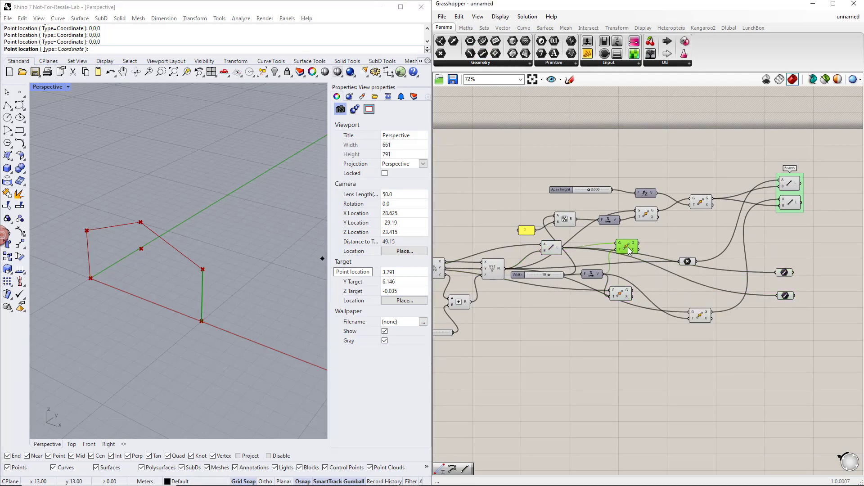
# Group the two Line parameters, name the group Columns, and position it below the Beams group
pyautogui.moveTo(763, 260); pyautogui.dragTo(805, 306)
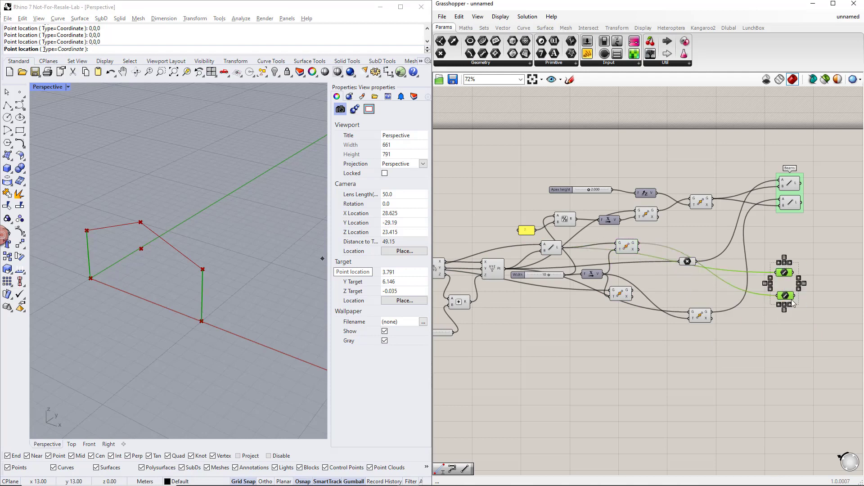
pyautogui.hotkey('ctrl', 'g')
pyautogui.rightClick(783, 284)
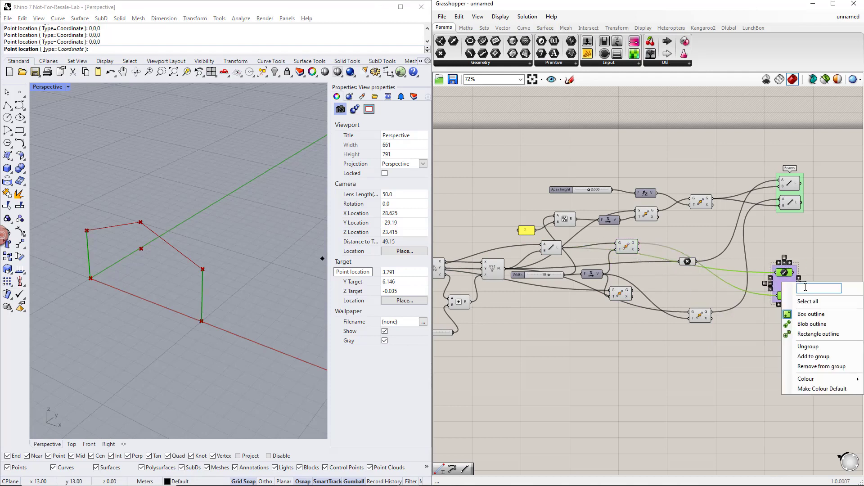
pyautogui.write('Columns')
pyautogui.press('Return')
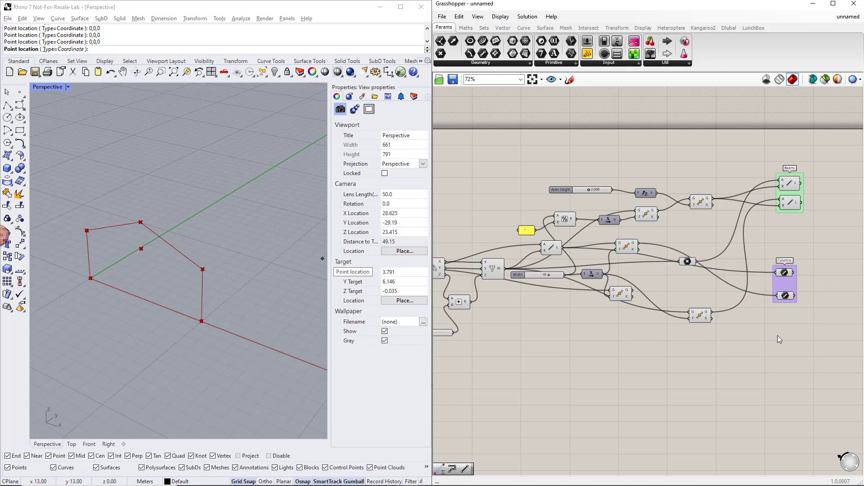
pyautogui.moveTo(776, 335); pyautogui.dragTo(702, 349, button='right')
pyautogui.moveTo(714, 297); pyautogui.dragTo(717, 306)
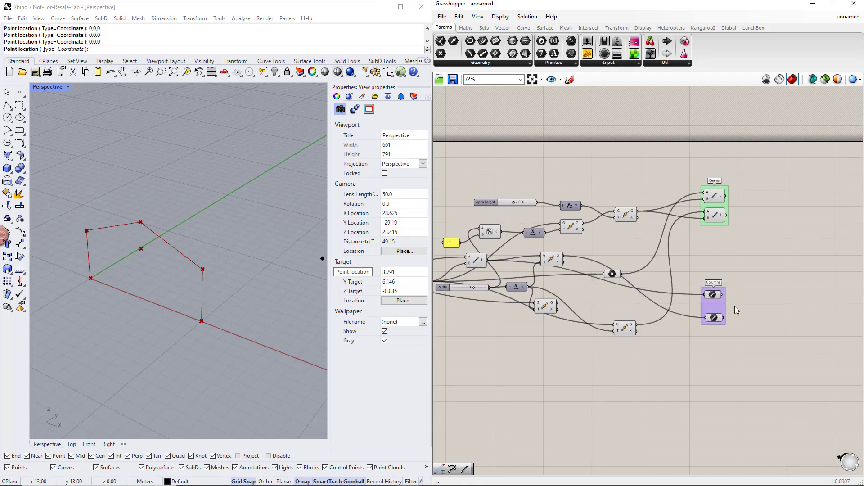
# Turn off the viewport preview of the Move component that creates the base midpoint
pyautogui.click(571, 227)
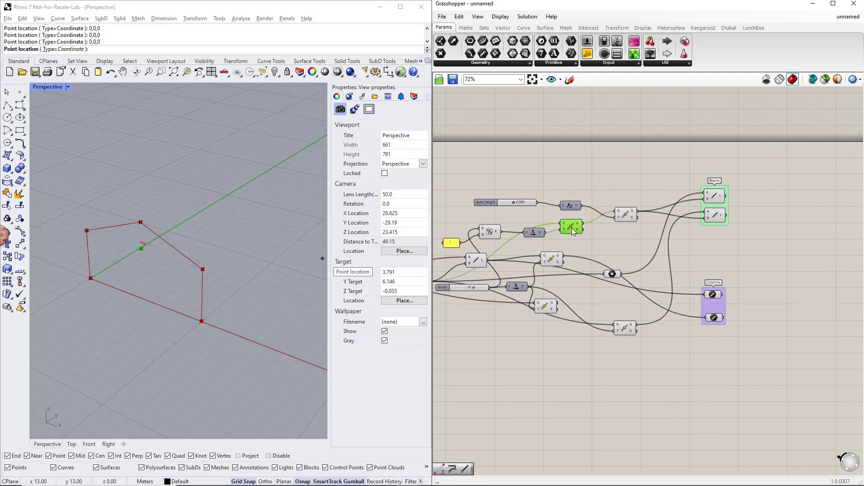
pyautogui.middleClick(572, 230)
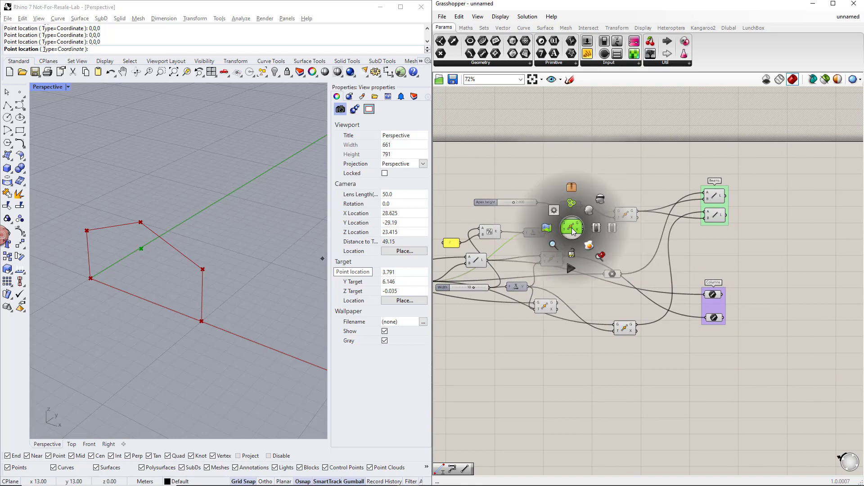
pyautogui.click(600, 203)
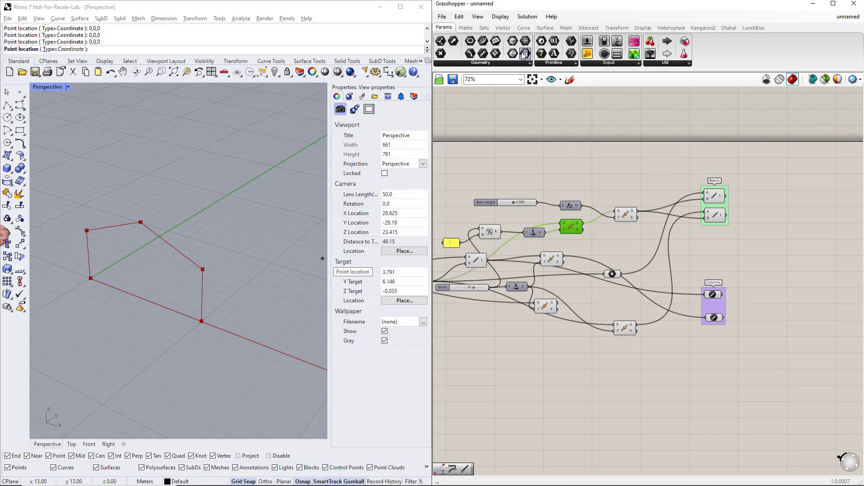
# Try showing full names and text labels on the components, and switch back to short names with icons
pyautogui.click(500, 16)
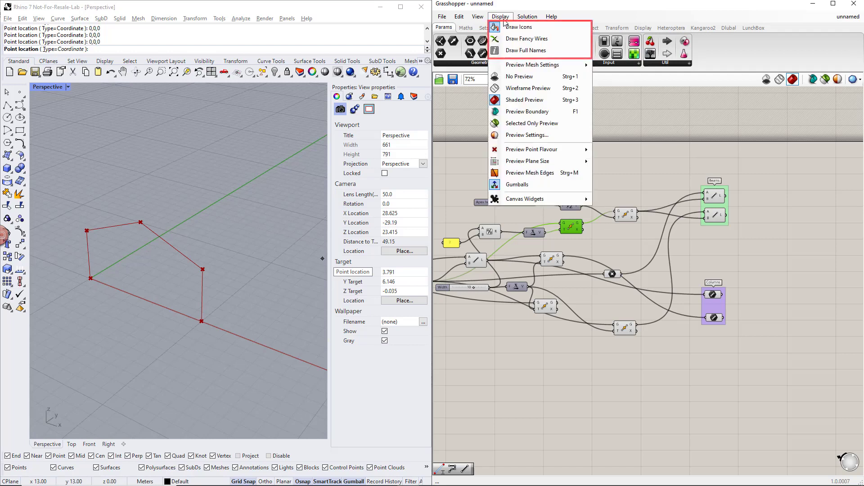
pyautogui.click(517, 50)
pyautogui.click(495, 18)
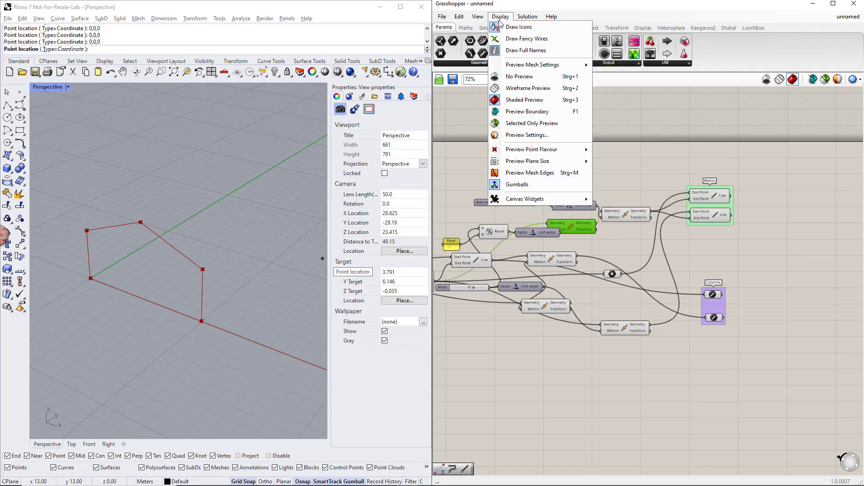
pyautogui.click(504, 26)
pyautogui.click(500, 17)
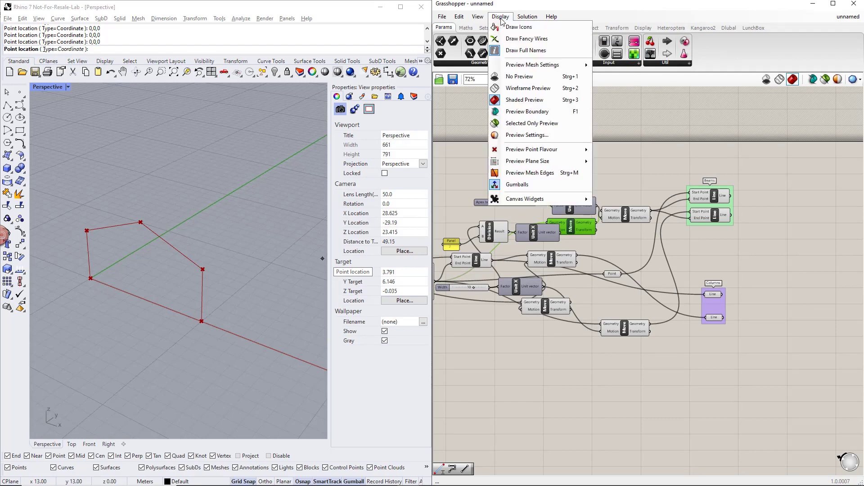
pyautogui.click(516, 50)
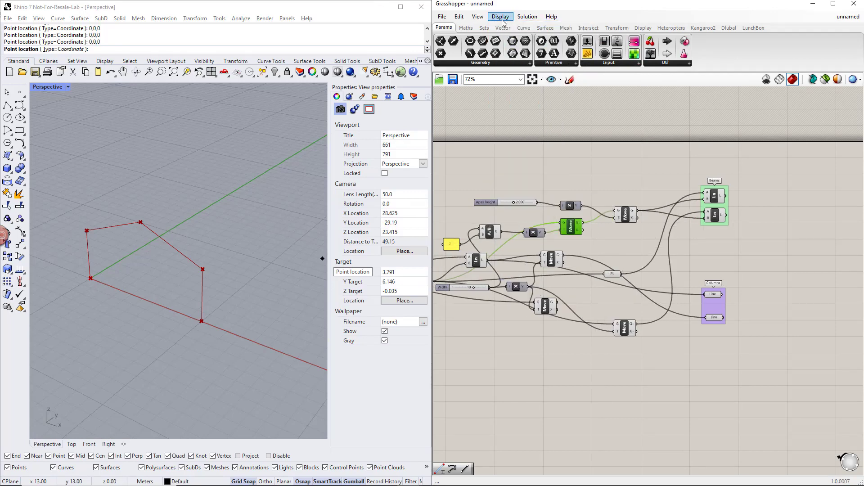
pyautogui.click(500, 16)
pyautogui.click(518, 44)
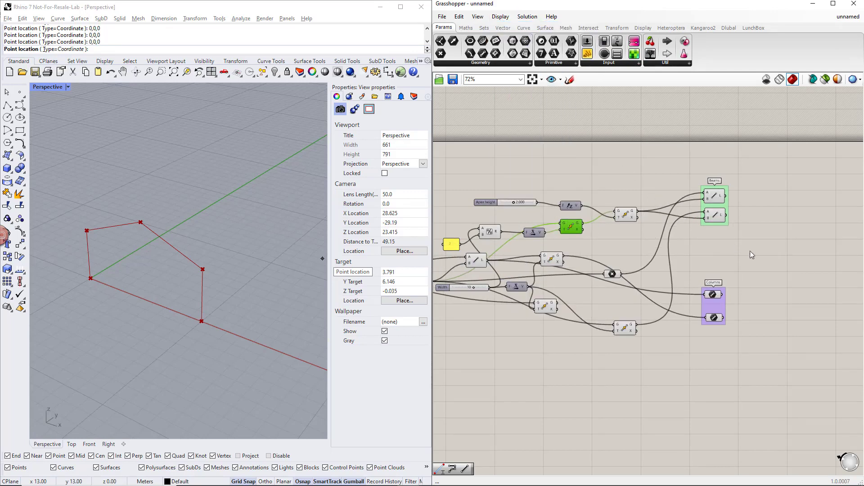
# Add a Member component on the empty canvas beyond the Columns group
pyautogui.click(768, 263)
pyautogui.moveTo(768, 264); pyautogui.dragTo(679, 269, button='right')
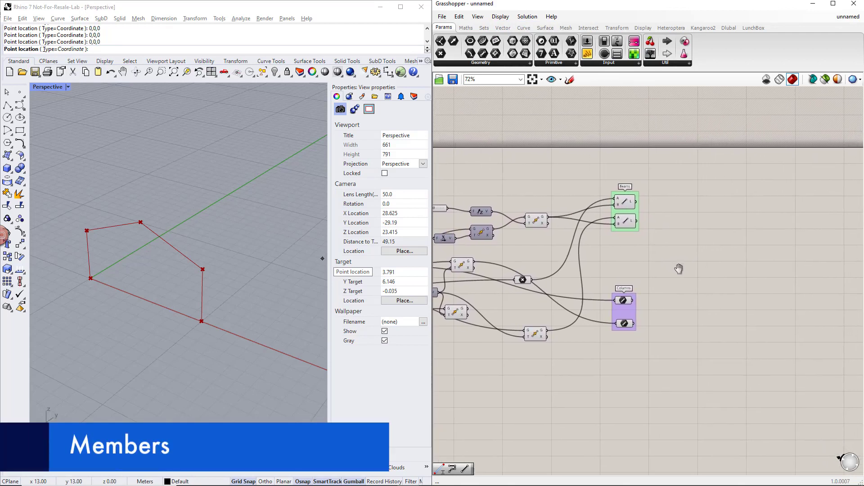
pyautogui.doubleClick(749, 323)
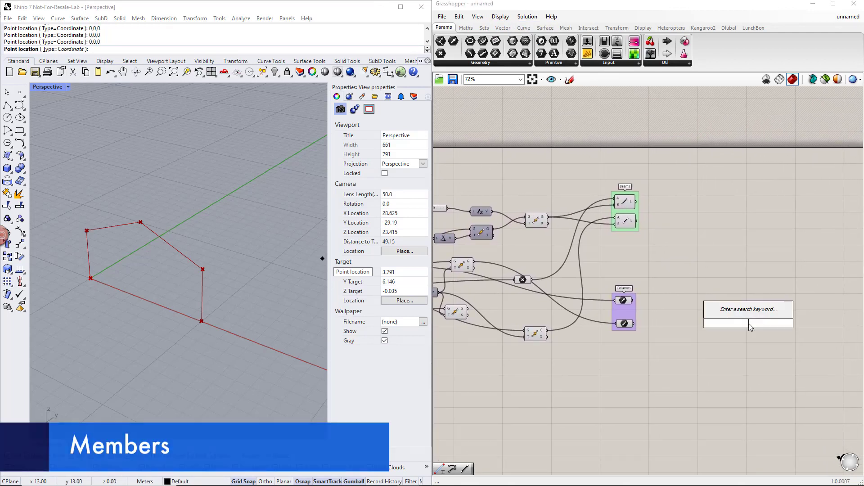
pyautogui.write('member')
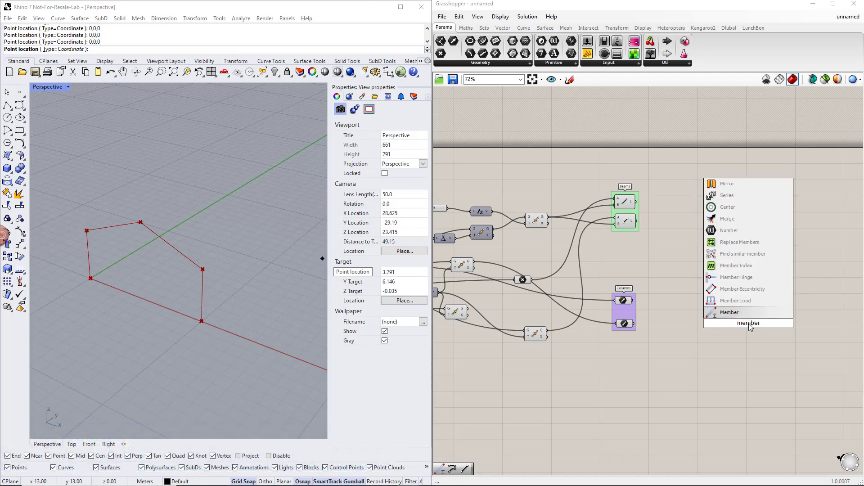
pyautogui.press('Return')
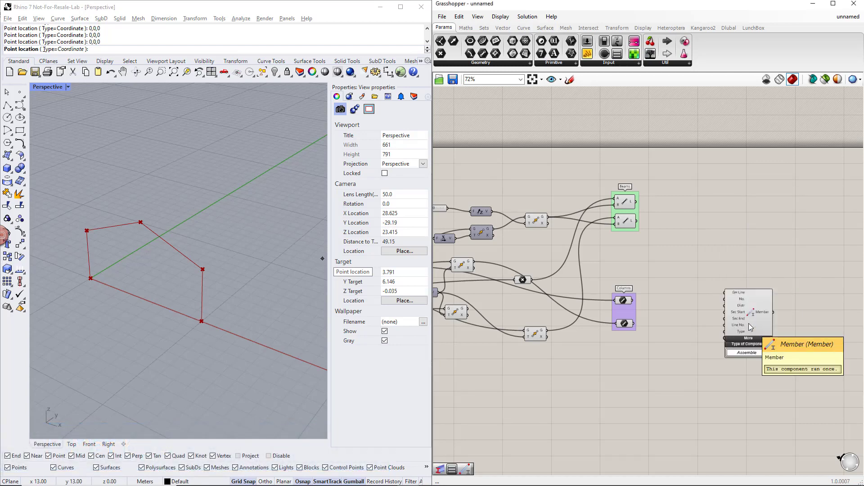
pyautogui.moveTo(749, 323); pyautogui.dragTo(798, 370)
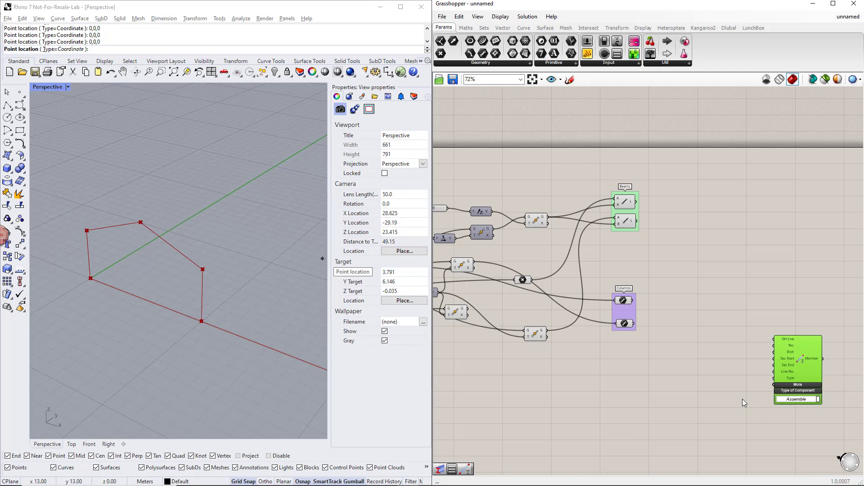
# Add a value list set to TYPE_BEAM on the Member component's Type input and move both farther from the line groups
pyautogui.doubleClick(700, 385)
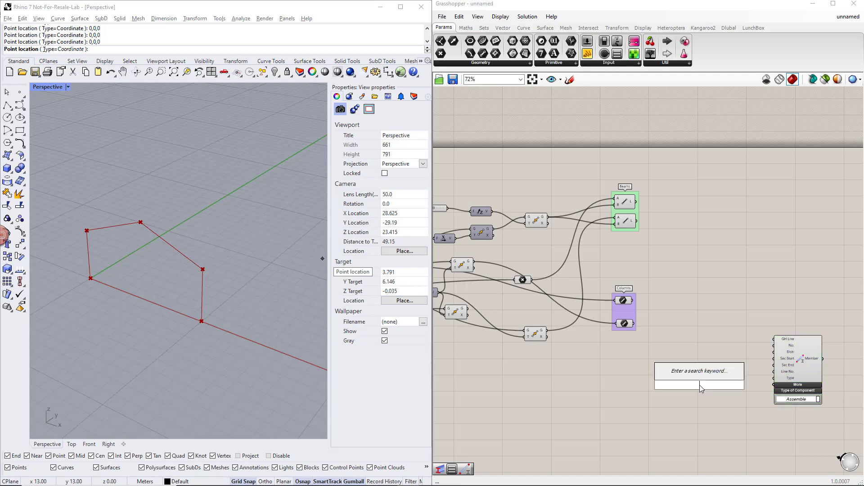
pyautogui.write('value')
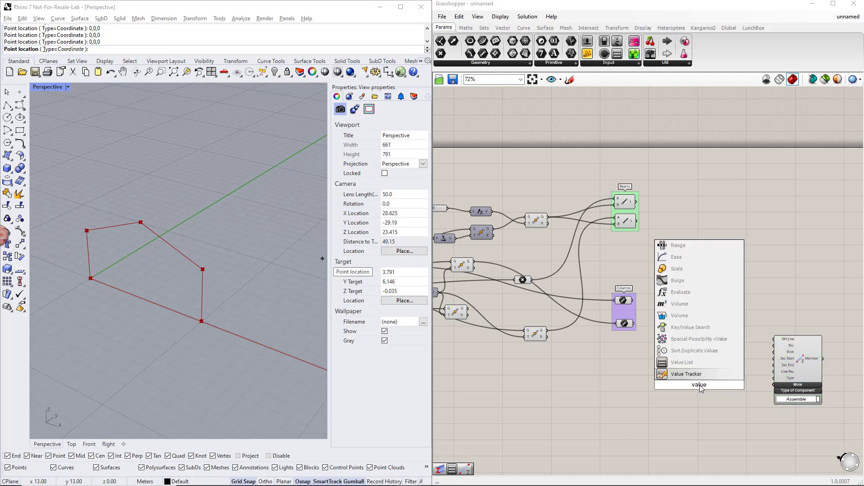
pyautogui.press('Return')
pyautogui.moveTo(710, 385); pyautogui.dragTo(739, 393)
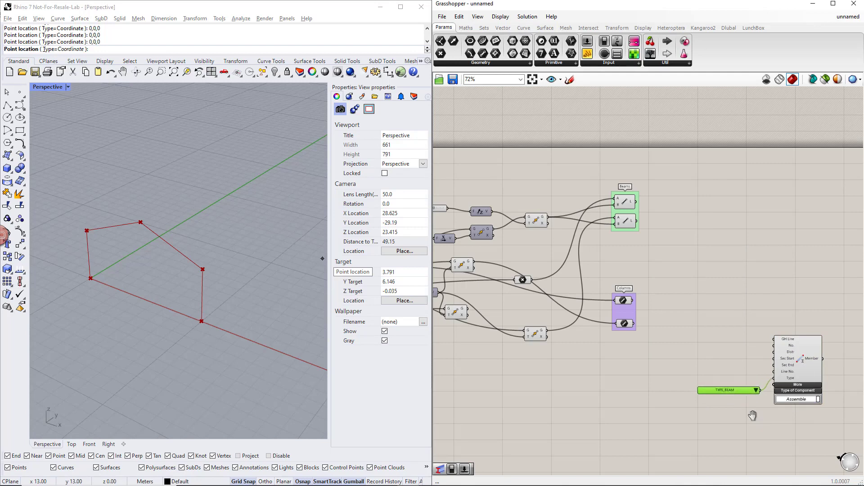
pyautogui.moveTo(784, 428); pyautogui.dragTo(743, 420, button='right')
pyautogui.keyDown('shift'); pyautogui.click(735, 370); pyautogui.keyUp('shift')
pyautogui.moveTo(736, 370); pyautogui.dragTo(797, 374)
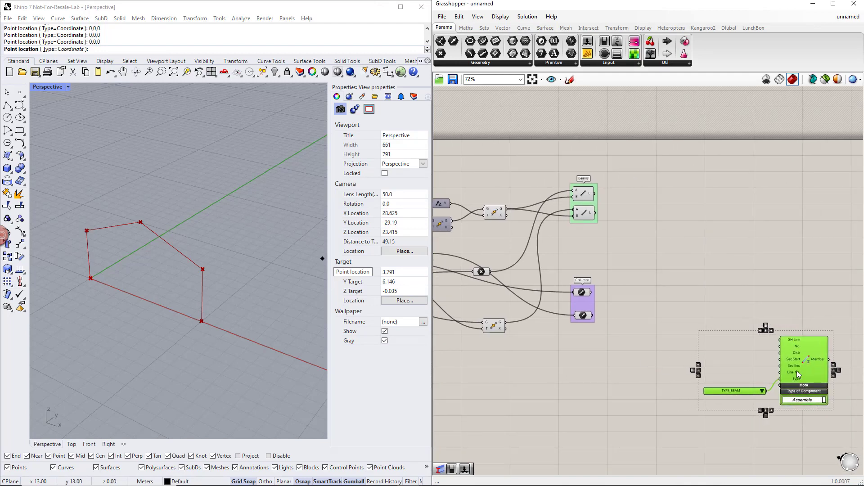
# Connect both Line parameters of the Columns group to the Member component's GH Line input
pyautogui.click(685, 382)
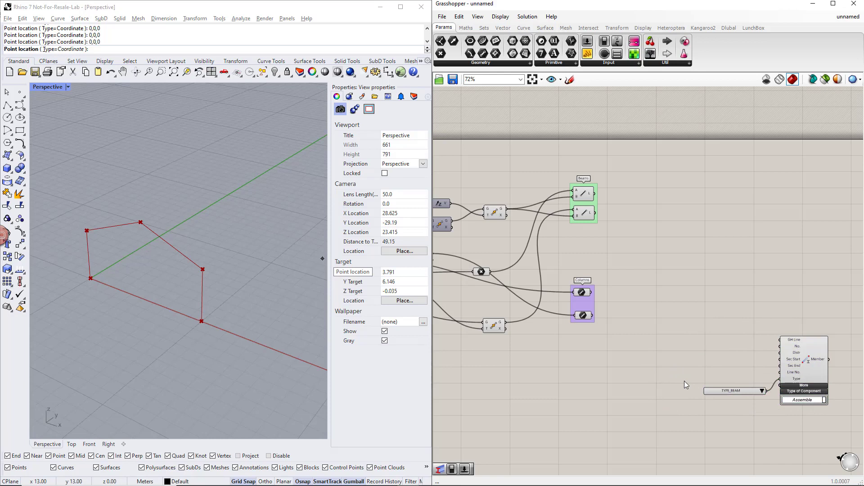
pyautogui.moveTo(593, 292); pyautogui.dragTo(781, 340)
pyautogui.keyDown('shift'); pyautogui.moveTo(592, 314); pyautogui.dragTo(778, 341); pyautogui.keyUp('shift')
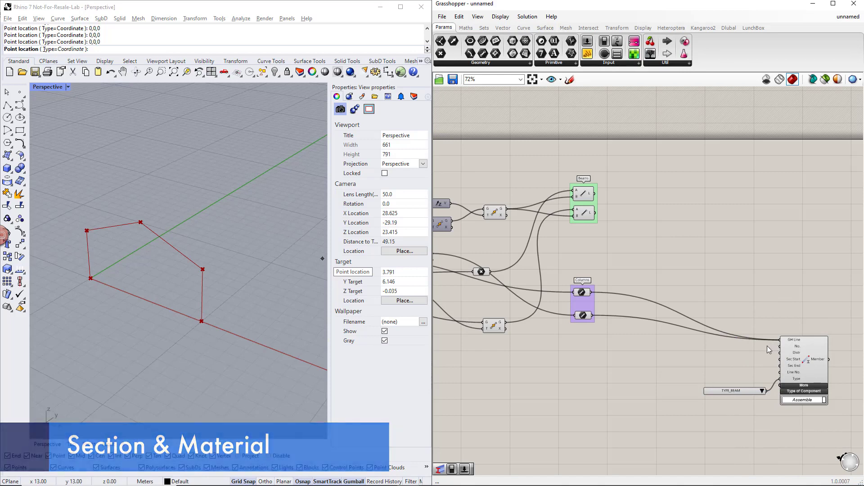
# Add a Section component between the Columns group and the Member component
pyautogui.doubleClick(651, 386)
pyautogui.write('section')
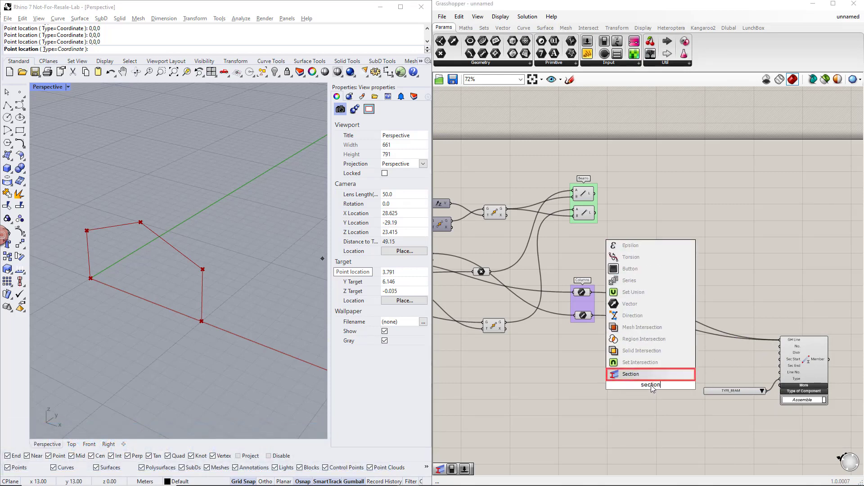
pyautogui.press('Return')
# Add a Material component on the canvas before the Section component
pyautogui.doubleClick(547, 401)
pyautogui.write('material')
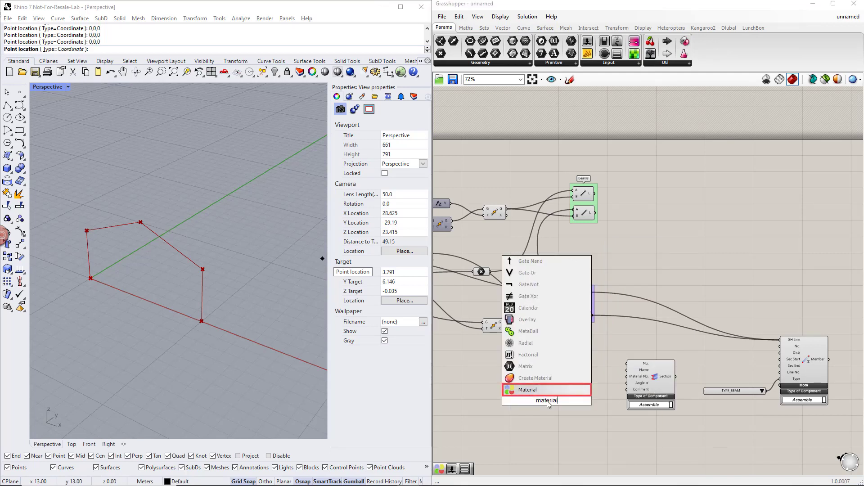
pyautogui.press('Return')
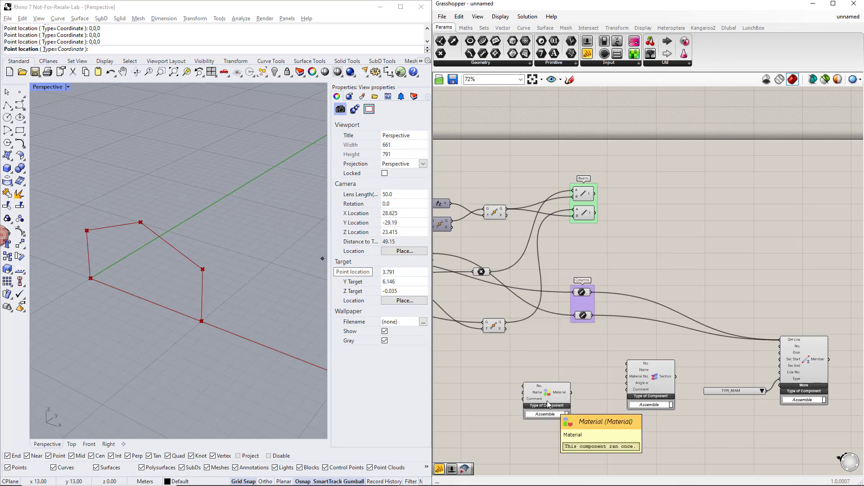
# Add a number slider set to 1 on the Section component's No. input and place an empty text panel beneath it
pyautogui.doubleClick(567, 354)
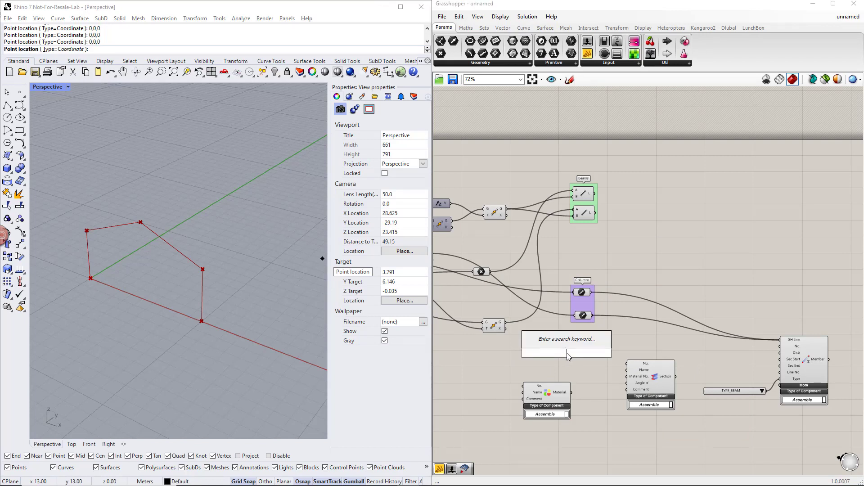
pyautogui.write('slider')
pyautogui.press('Return')
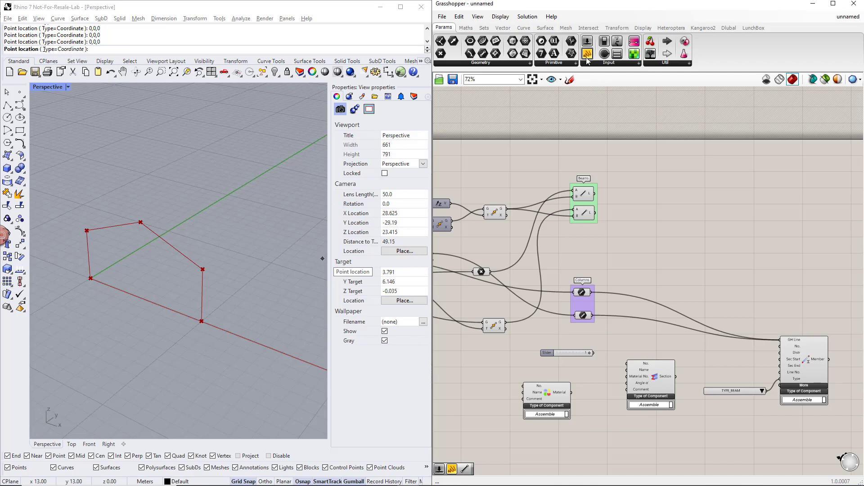
pyautogui.moveTo(587, 53); pyautogui.dragTo(626, 365)
pyautogui.click(596, 384)
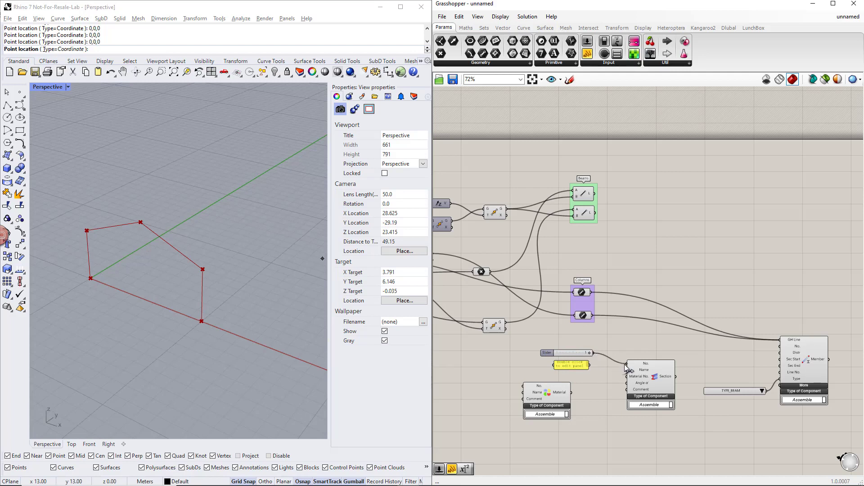
# Enter IPE 300 in the text panel and connect it to the Section component's Name input
pyautogui.click(568, 367)
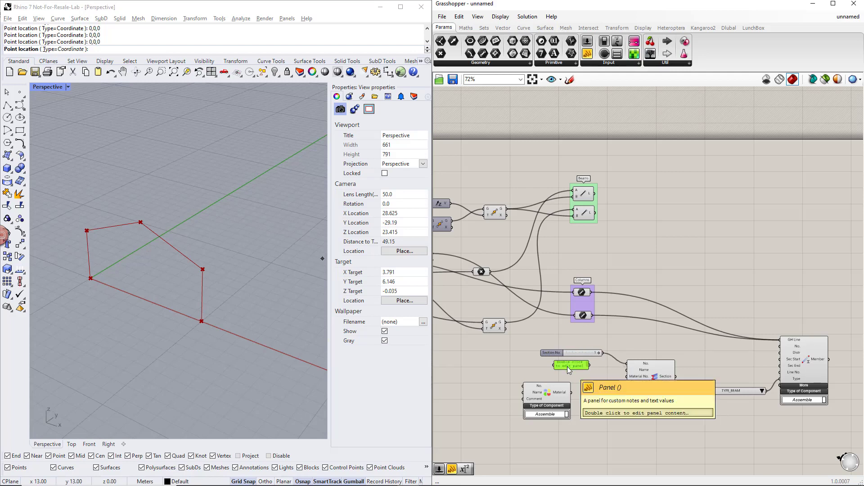
pyautogui.doubleClick(567, 366)
pyautogui.write('IP')
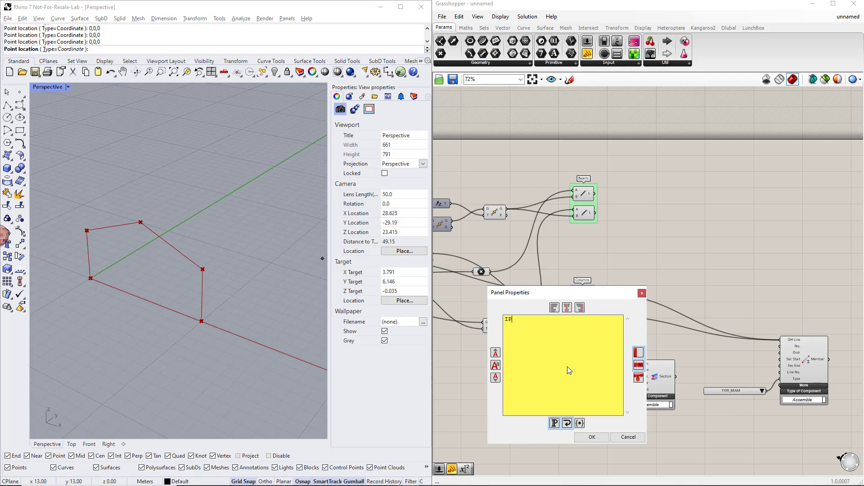
pyautogui.write('E 300')
pyautogui.click(597, 438)
pyautogui.click(628, 370)
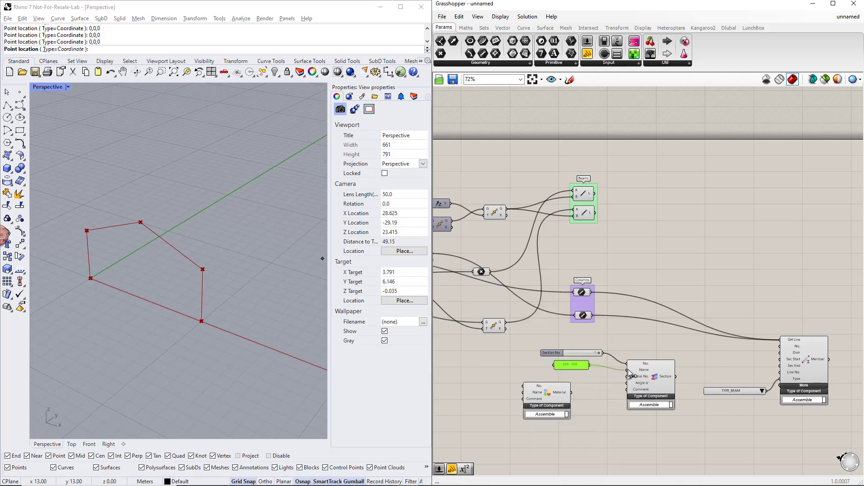
# Copy the slider and panel for the Material component, set the panel to S235, and connect them to its No. and Name inputs
pyautogui.moveTo(589, 383); pyautogui.dragTo(637, 382, button='right')
pyautogui.moveTo(629, 359); pyautogui.dragTo(572, 386)
pyautogui.click(530, 387)
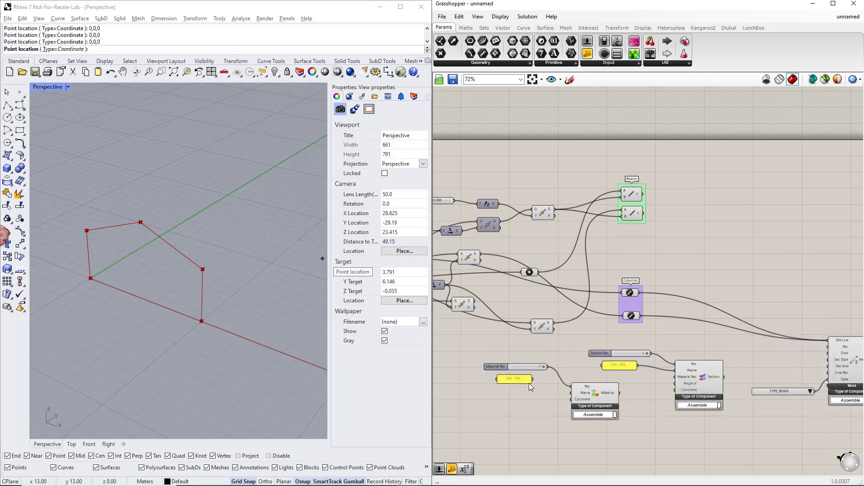
pyautogui.doubleClick(515, 380)
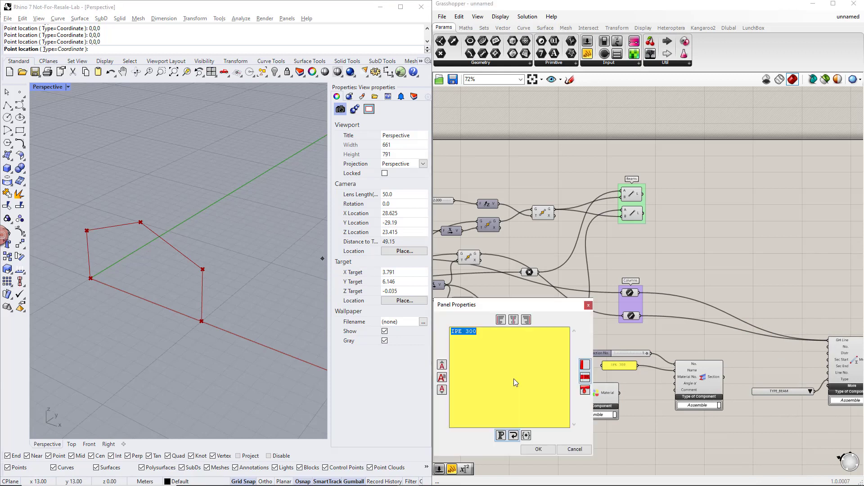
pyautogui.write('S235')
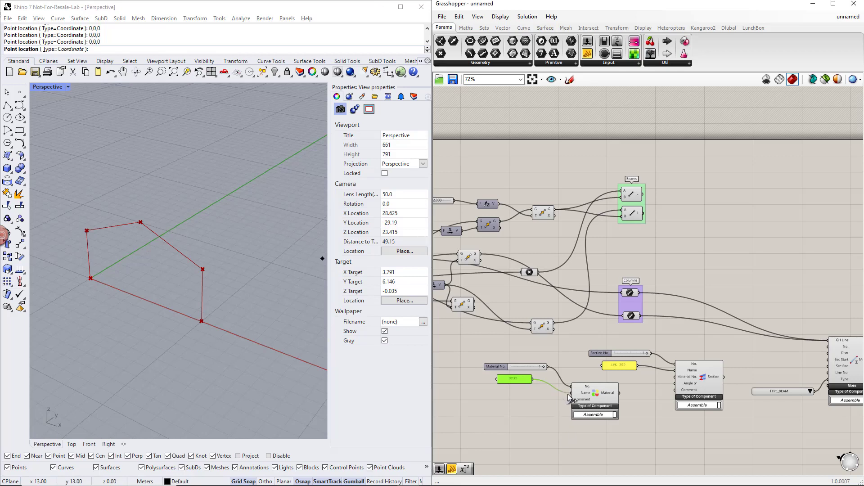
# Connect Material to the Section's Material No. input and the Section output to the Member's Sec Start input
pyautogui.moveTo(663, 385); pyautogui.dragTo(677, 377)
pyautogui.moveTo(811, 363); pyautogui.dragTo(458, 312)
pyautogui.scroll(-3, 764, 407)
pyautogui.moveTo(748, 342); pyautogui.dragTo(853, 344)
pyautogui.moveTo(791, 394); pyautogui.dragTo(712, 377, button='right')
# Reposition the Section and Material components together with their sliders and panels to space out the column member definition
pyautogui.moveTo(492, 294); pyautogui.dragTo(685, 388)
pyautogui.moveTo(666, 340); pyautogui.dragTo(682, 318)
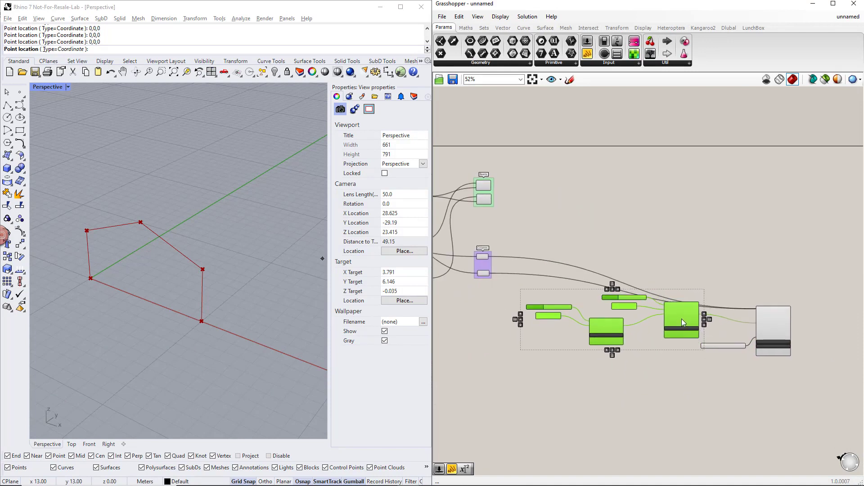
pyautogui.click(681, 379)
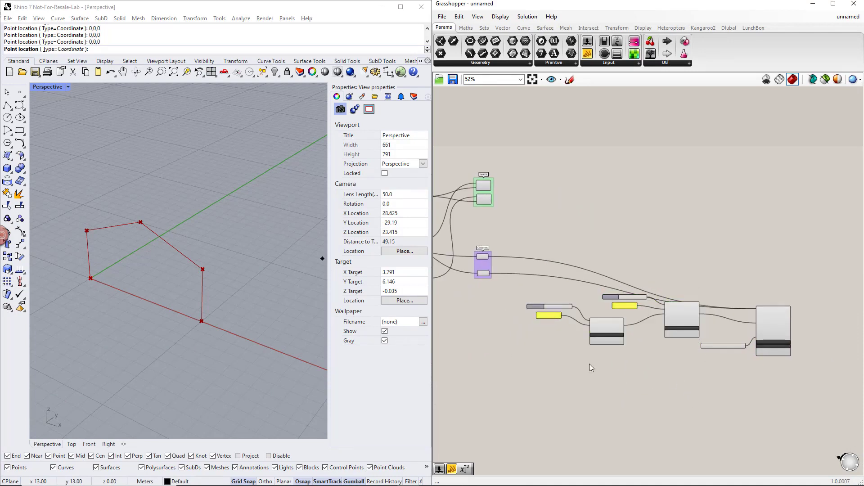
pyautogui.moveTo(589, 364); pyautogui.dragTo(537, 309)
pyautogui.moveTo(604, 327); pyautogui.dragTo(569, 337)
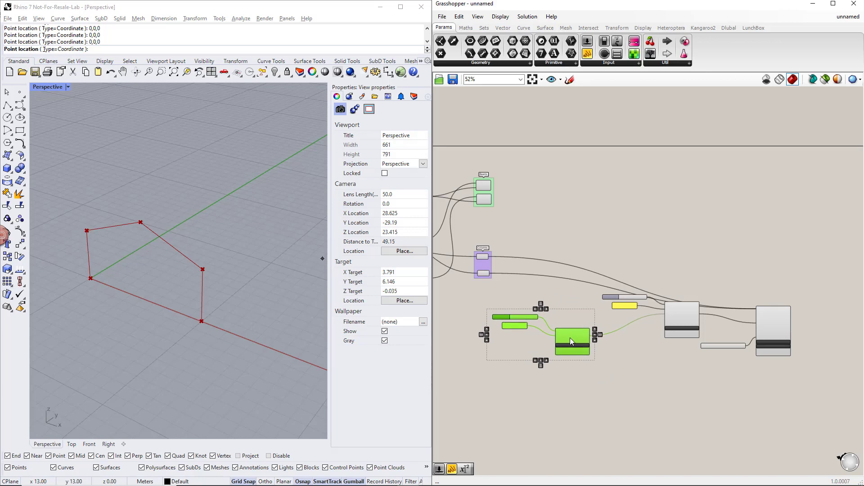
pyautogui.click(616, 337)
# Duplicate the Section and Member components with their inputs above the originals and feed the copied GH Line input from the lower Beams line
pyautogui.moveTo(812, 366); pyautogui.dragTo(600, 275)
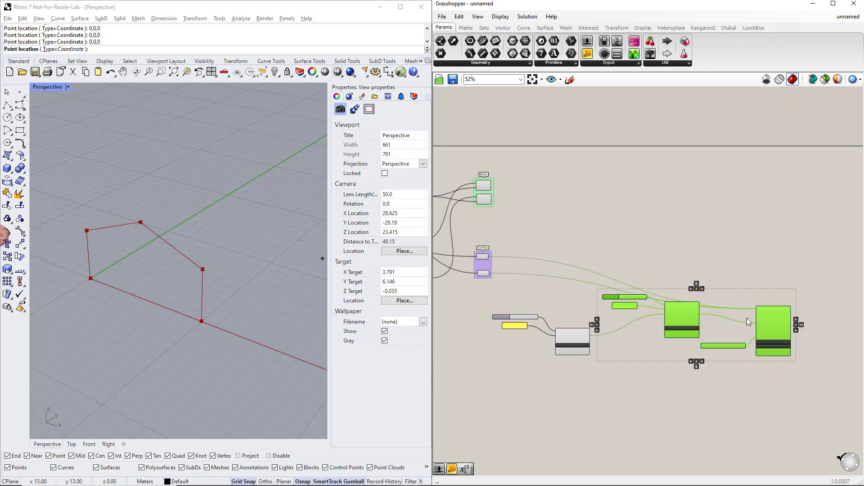
pyautogui.keyDown('alt'); pyautogui.moveTo(773, 329); pyautogui.dragTo(499, 203); pyautogui.keyUp('alt')
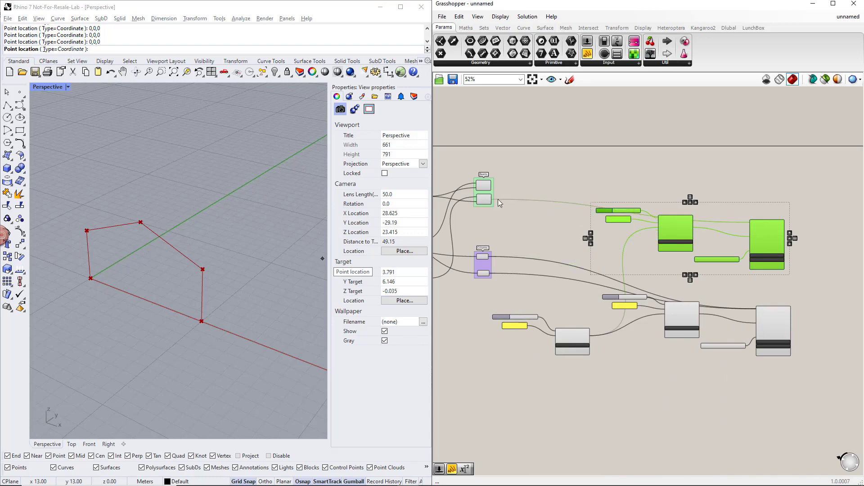
# Duplicate the beam Section with its slider and panel, and connect the two Sections to the beam Member's Sec Start and Sec End inputs
pyautogui.scroll(2, 653, 239)
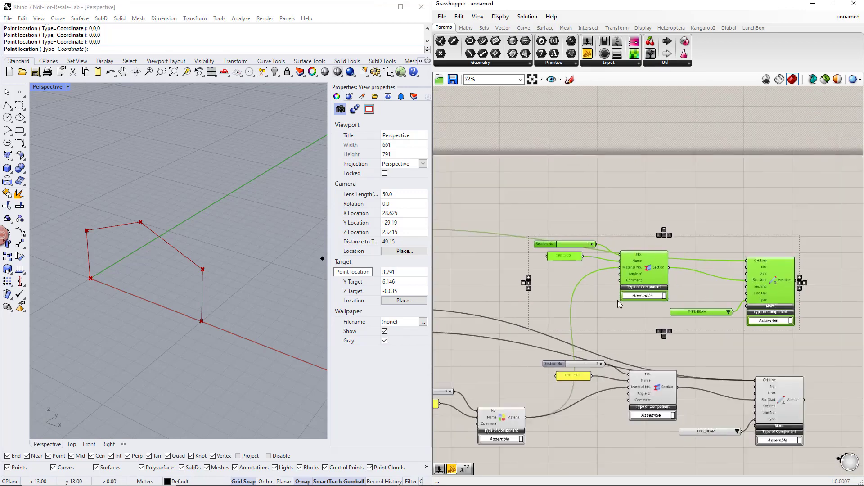
pyautogui.click(632, 319)
pyautogui.moveTo(603, 282); pyautogui.dragTo(540, 243)
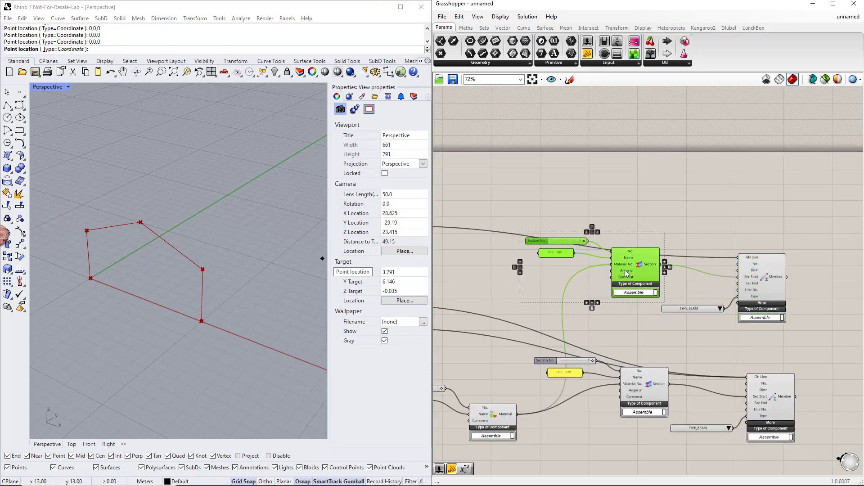
pyautogui.moveTo(638, 282); pyautogui.dragTo(733, 290)
# Change the IPE profile size in the name panel of the Section feeding the beam Member's Sec Start
pyautogui.click(539, 224)
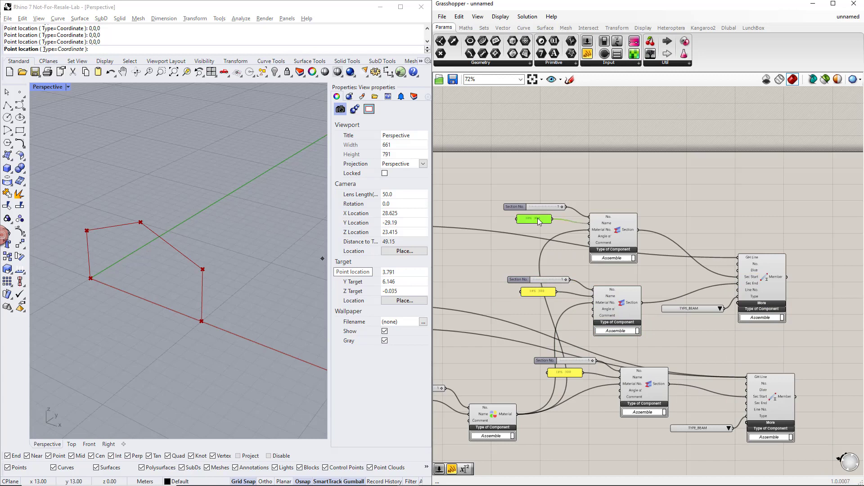
pyautogui.doubleClick(538, 218)
pyautogui.click(490, 171)
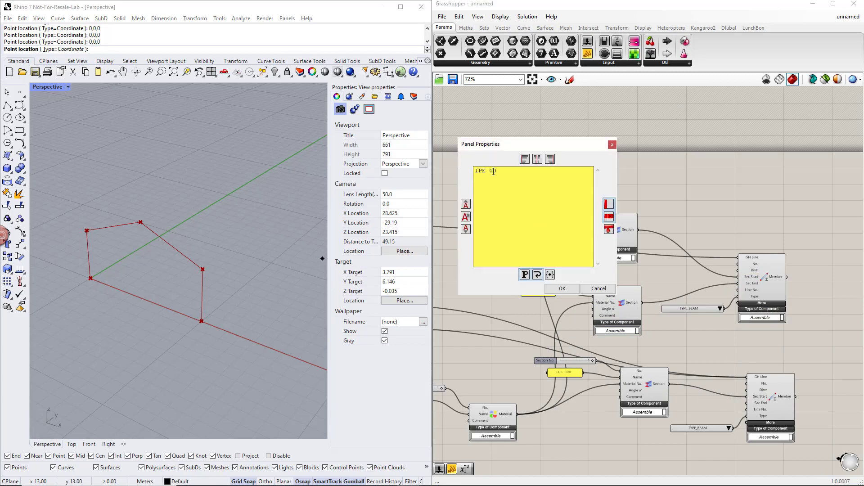
pyautogui.click(561, 289)
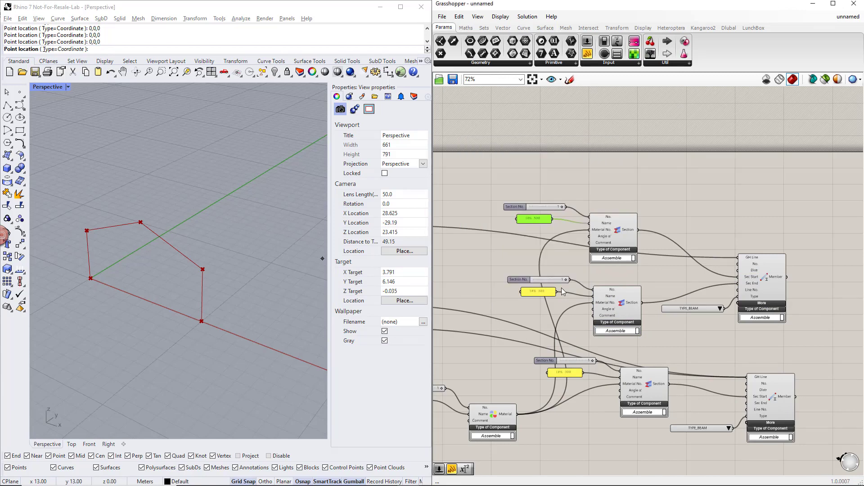
pyautogui.click(523, 239)
pyautogui.scroll(2, 566, 231)
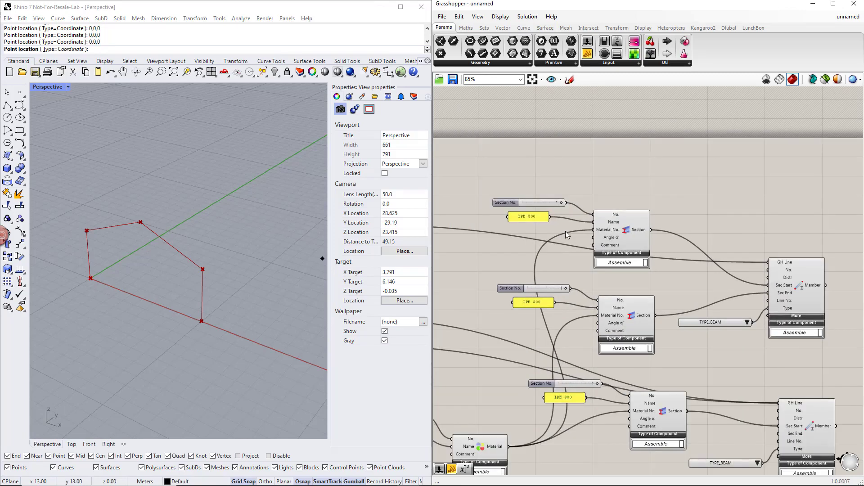
# Add a number slider set to 2 for the start Section's No. input and copy it to the end Section's No. input
pyautogui.doubleClick(535, 197)
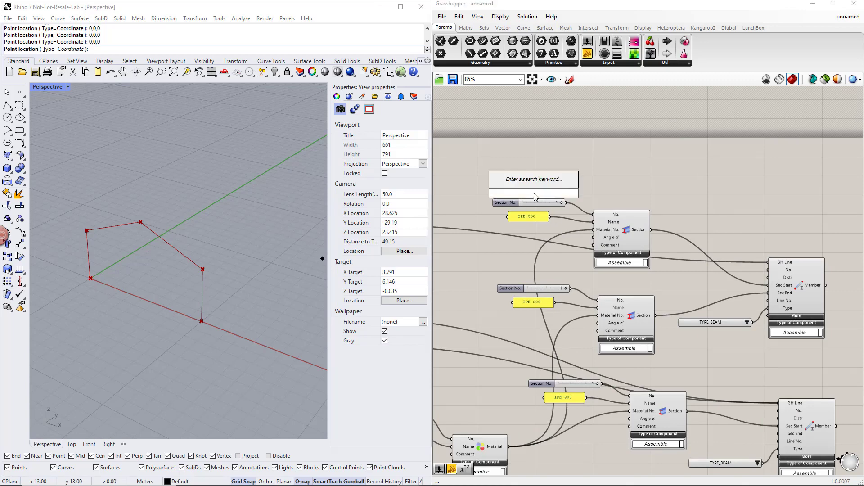
pyautogui.write('2')
pyautogui.press('Return')
pyautogui.moveTo(577, 210); pyautogui.dragTo(593, 214)
pyautogui.moveTo(511, 193); pyautogui.dragTo(598, 300)
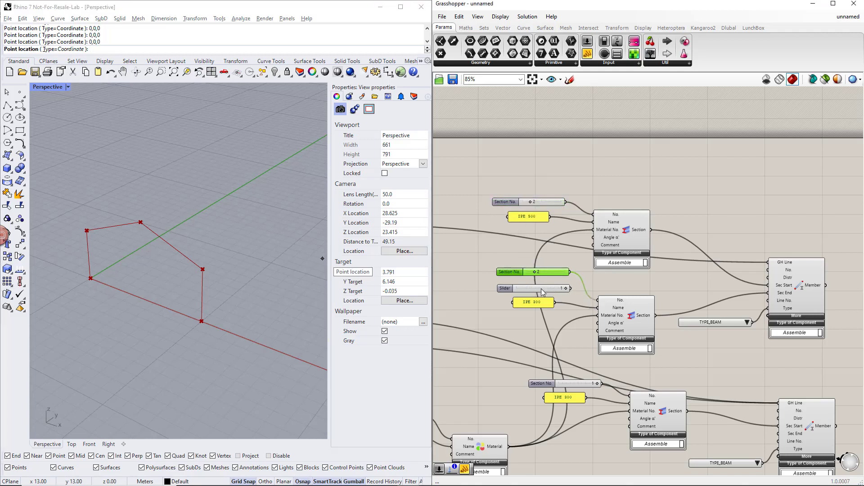
# Delete the leftover slider beside the end Section and set its new Section No. slider to 3
pyautogui.click(539, 290)
pyautogui.press('Delete')
pyautogui.click(534, 272)
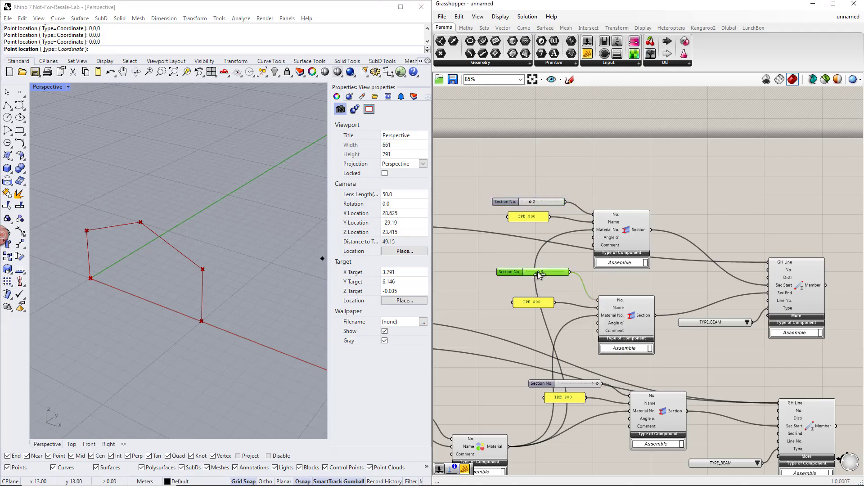
pyautogui.click(530, 292)
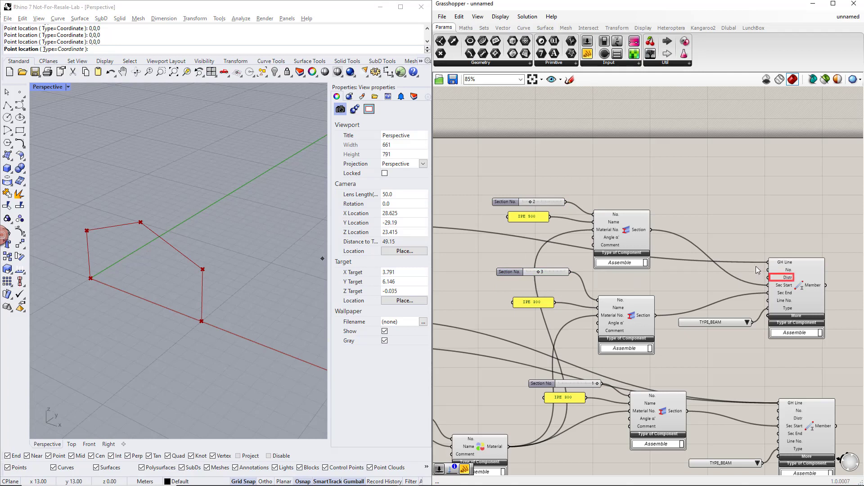
# Add a value list on the beam Member's Distr input and set it to SECTION_DISTRIBUTION_TYPE_TAPERED_AT_START_OF_MEMBER
pyautogui.doubleClick(678, 190)
pyautogui.write('value')
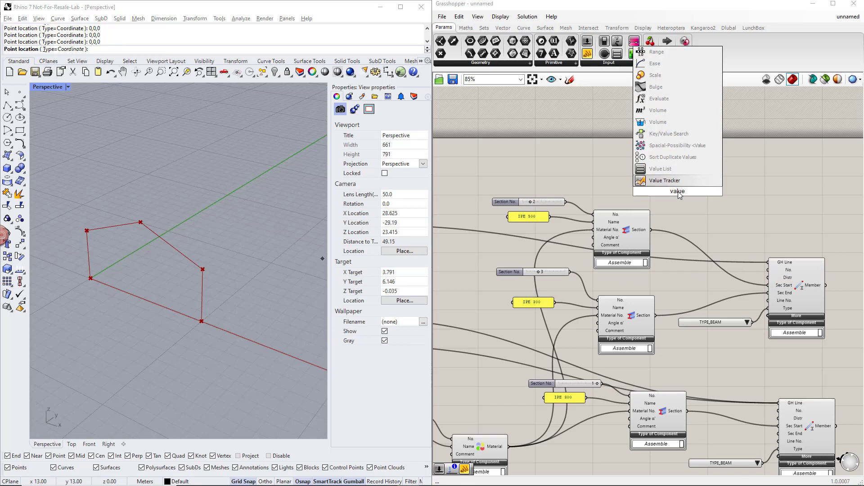
pyautogui.press('Return')
pyautogui.moveTo(691, 191); pyautogui.dragTo(768, 277)
pyautogui.moveTo(727, 191); pyautogui.dragTo(656, 190)
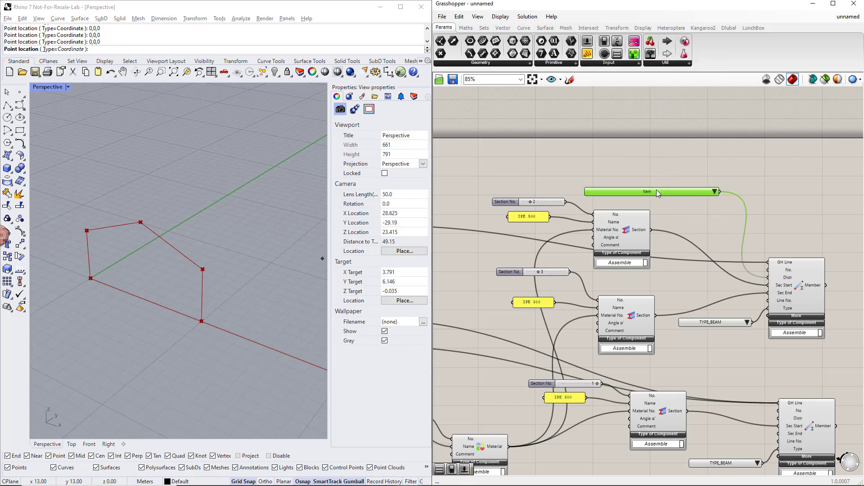
pyautogui.click(723, 194)
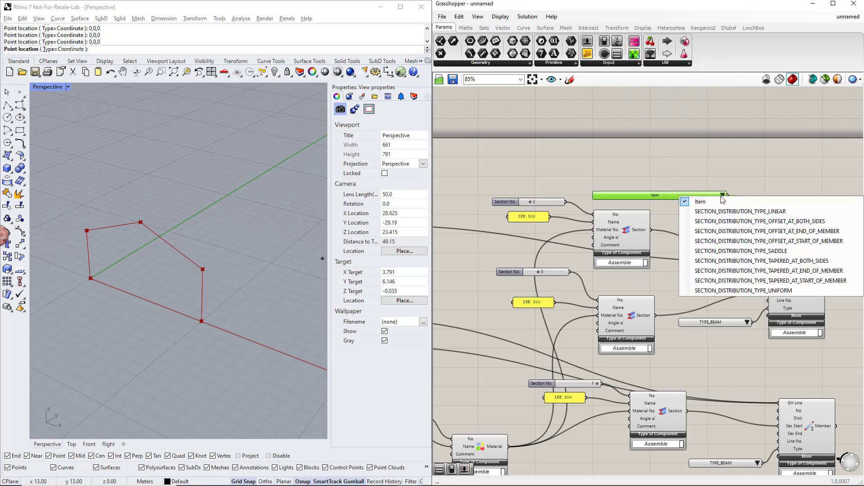
pyautogui.click(731, 281)
pyautogui.click(721, 236)
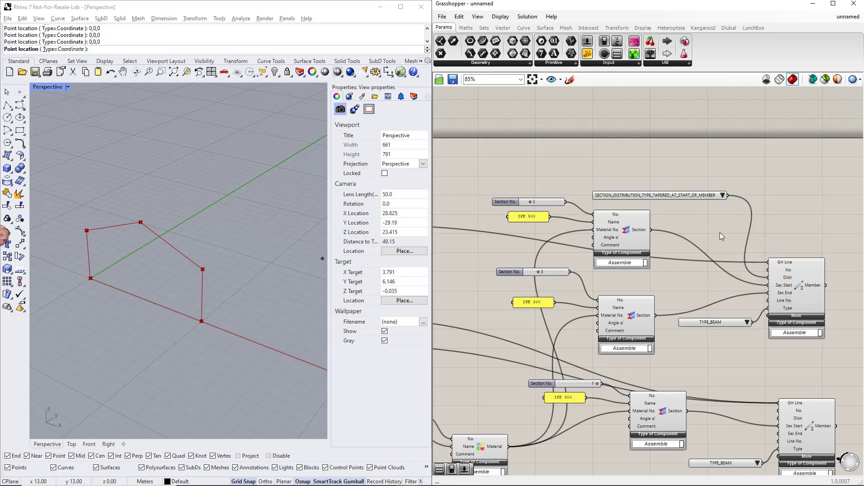
# Move the entire definition down on the canvas to make room above it
pyautogui.scroll(-5, 720, 232)
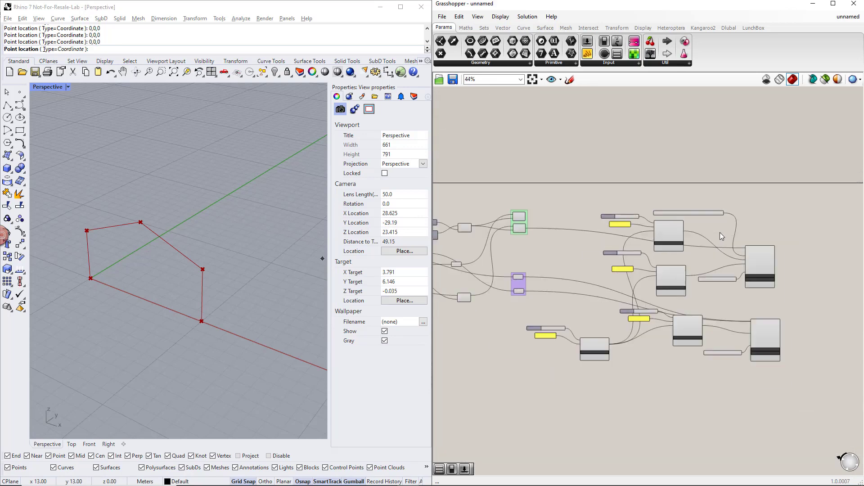
pyautogui.scroll(-2, 702, 259)
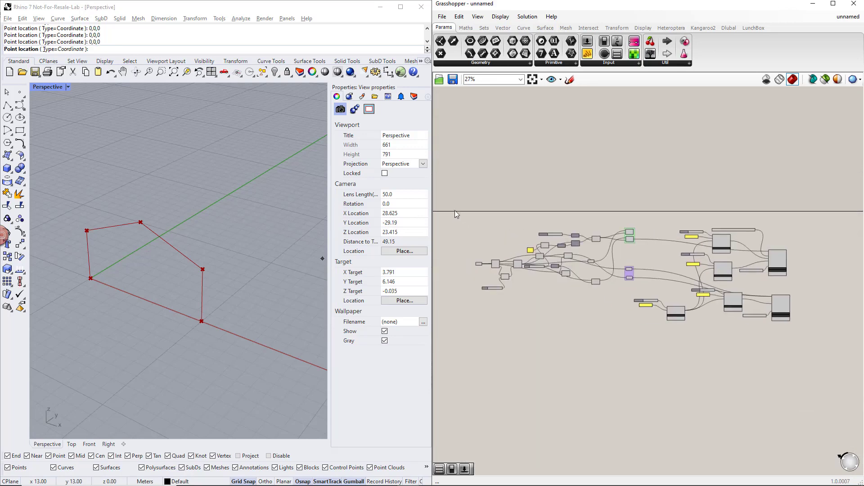
pyautogui.moveTo(454, 210); pyautogui.dragTo(810, 356)
pyautogui.moveTo(777, 267); pyautogui.dragTo(769, 327)
pyautogui.click(754, 271)
# Duplicate the beam Member with its distribution and TYPE_BEAM value lists into the empty space above the beam Sections
pyautogui.scroll(2, 758, 325)
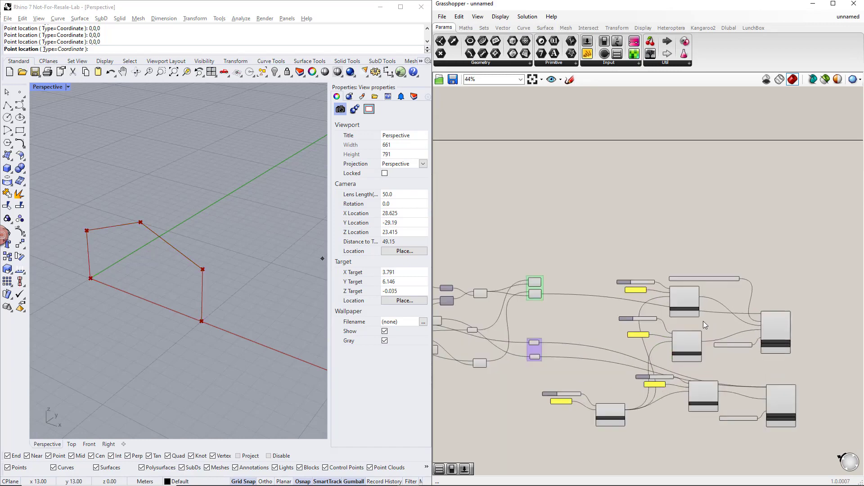
pyautogui.scroll(3, 758, 325)
pyautogui.moveTo(812, 373); pyautogui.dragTo(724, 254)
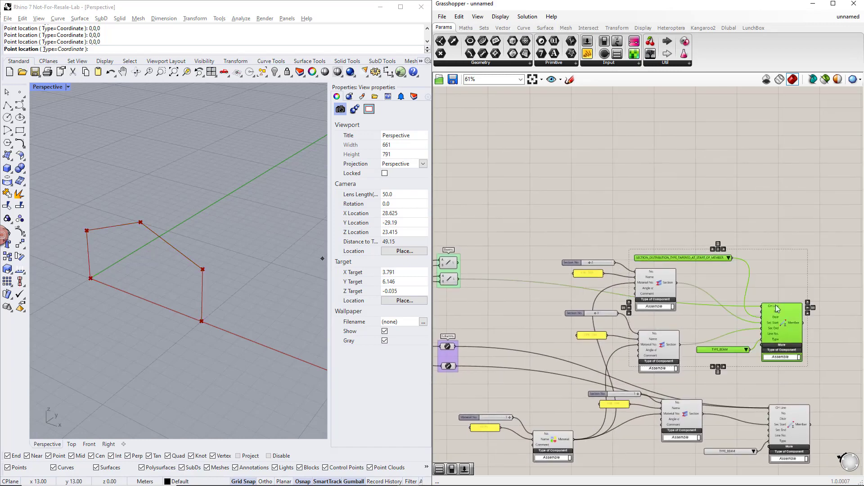
pyautogui.keyDown('alt'); pyautogui.moveTo(779, 299); pyautogui.dragTo(774, 191); pyautogui.keyUp('alt')
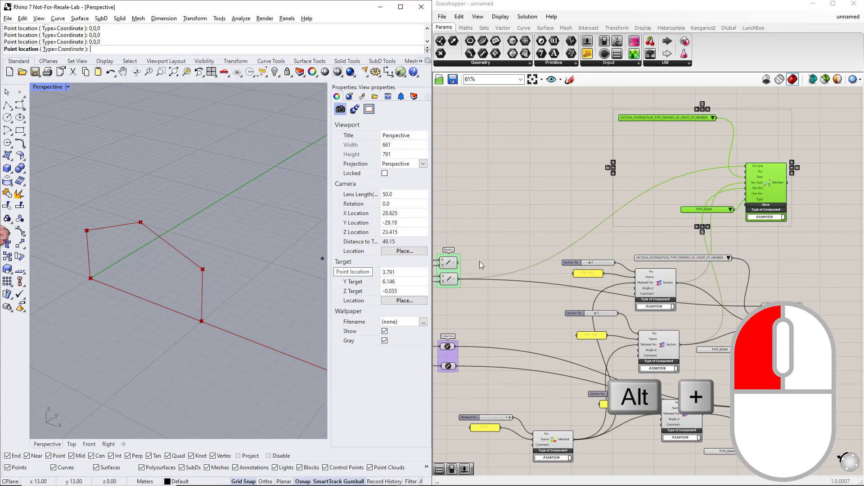
# Move the duplicated Member and its value lists down closer to the beam Sections and select the upper beam Line component
pyautogui.moveTo(480, 265); pyautogui.dragTo(480, 265)
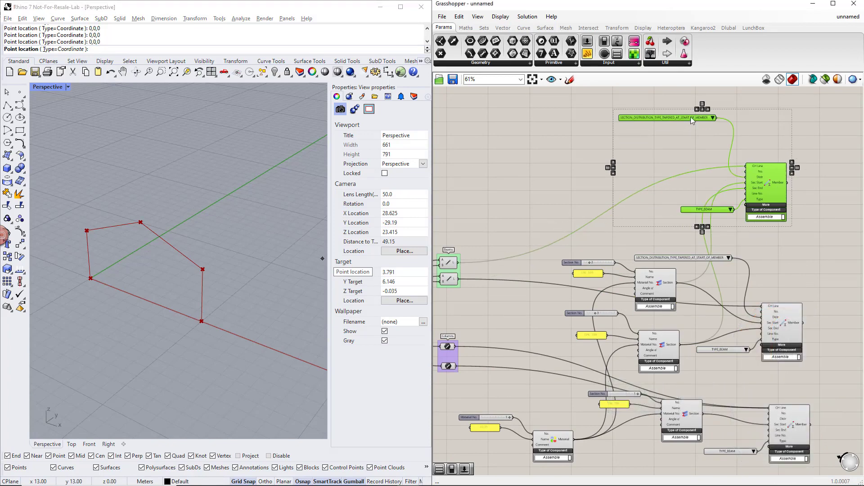
pyautogui.moveTo(692, 120); pyautogui.dragTo(697, 170)
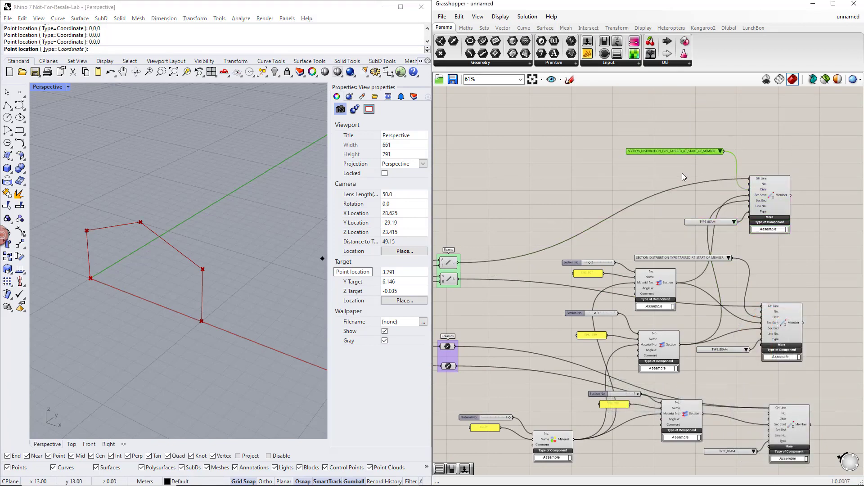
pyautogui.click(643, 180)
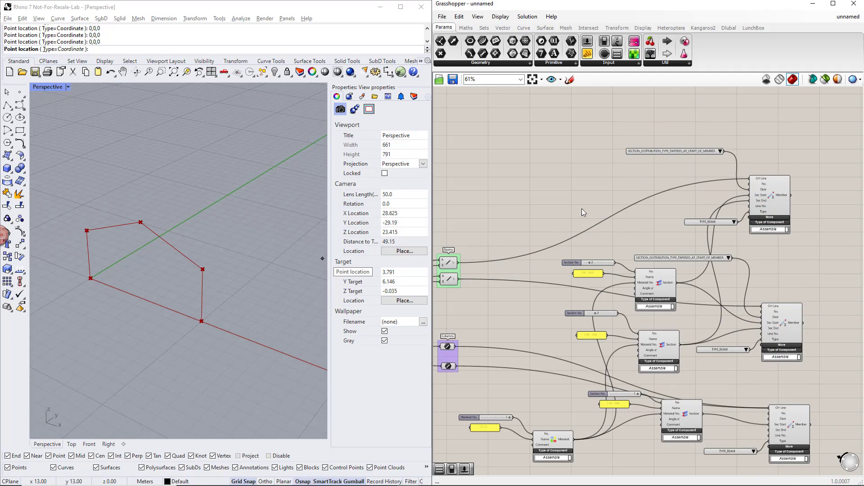
pyautogui.click(451, 264)
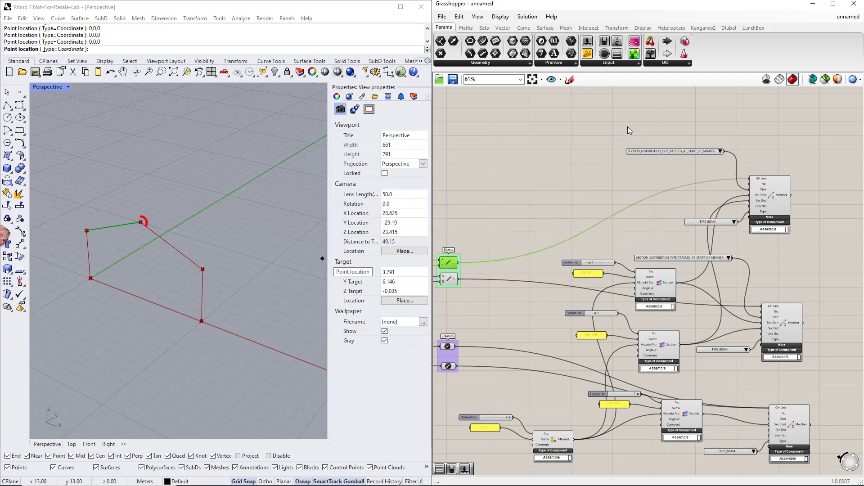
# Add a Dlubal Member Hinge component beside the duplicated beam Member
pyautogui.click(728, 29)
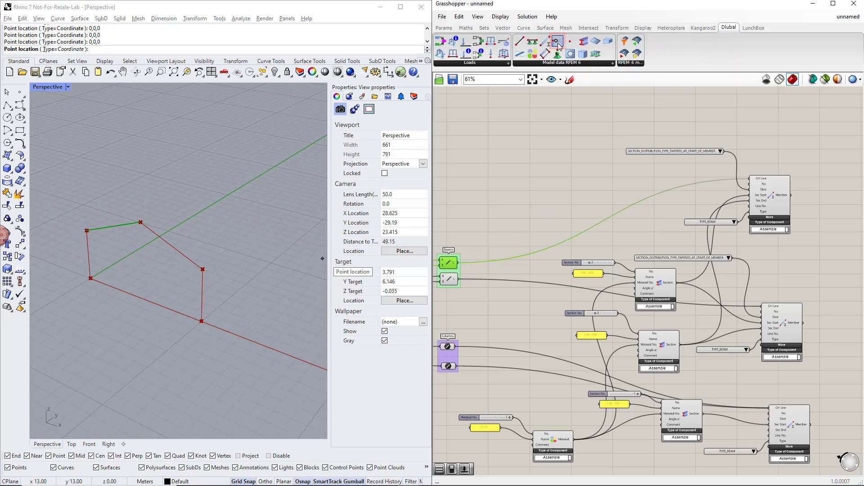
pyautogui.moveTo(561, 46); pyautogui.dragTo(627, 197)
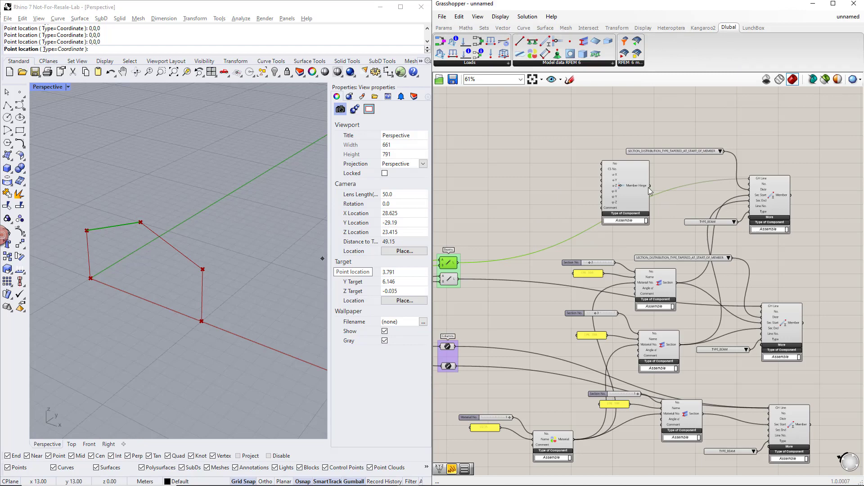
pyautogui.scroll(3, 649, 188)
pyautogui.click(634, 188)
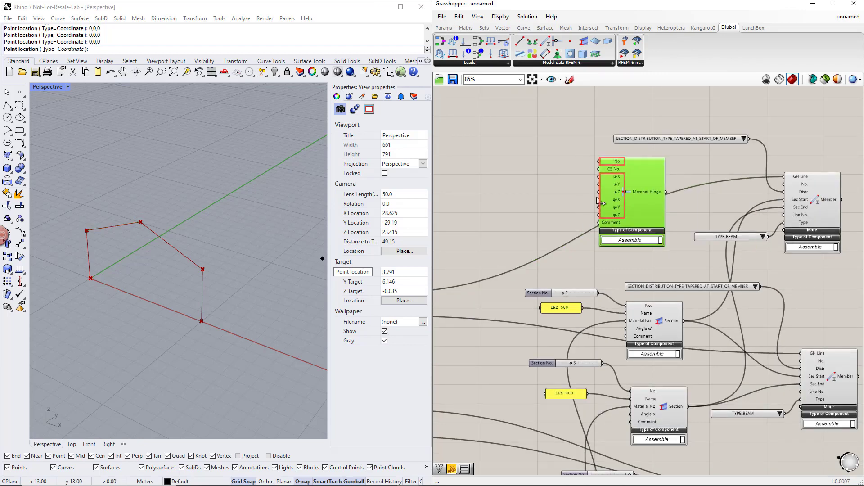
# Add two text panels in front of the Member Hinge and shrink them to compact size
pyautogui.click(543, 169)
pyautogui.click(443, 27)
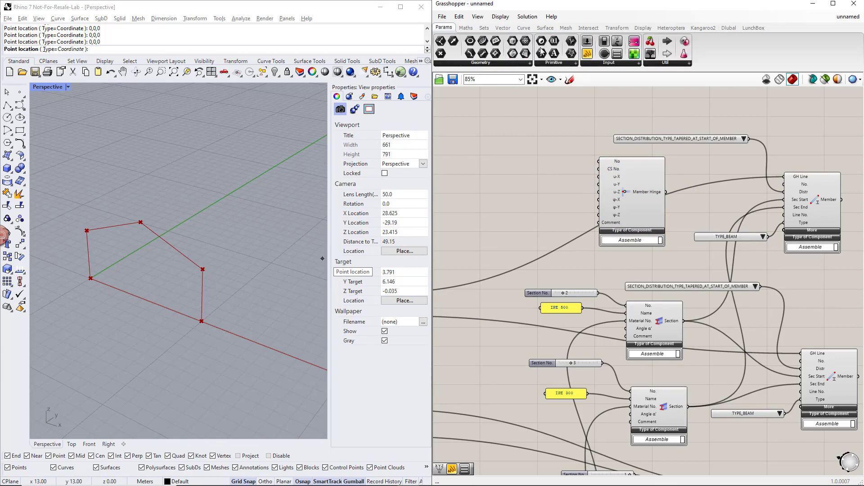
pyautogui.moveTo(591, 54); pyautogui.dragTo(546, 165)
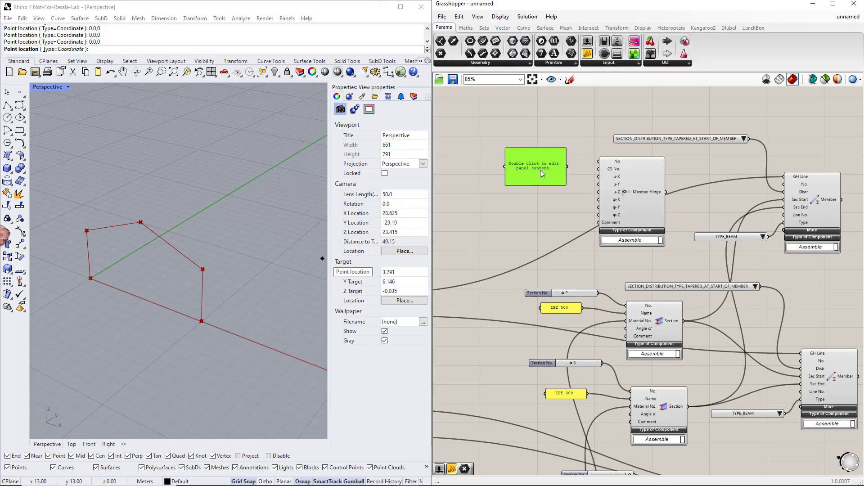
pyautogui.moveTo(544, 207); pyautogui.dragTo(545, 208)
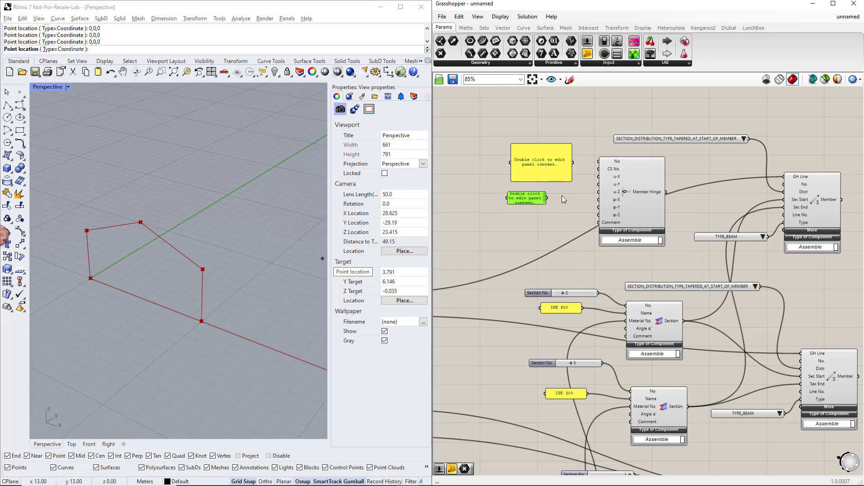
pyautogui.moveTo(570, 182); pyautogui.dragTo(549, 167)
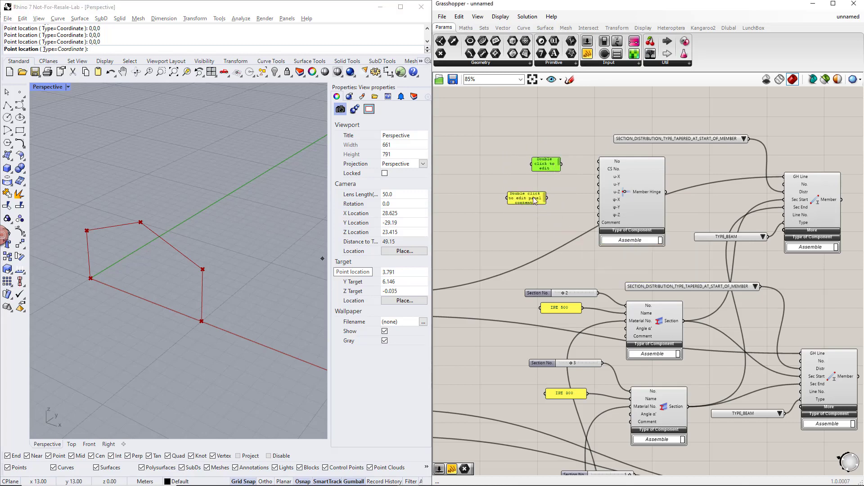
pyautogui.moveTo(533, 198); pyautogui.dragTo(554, 194)
# Set the upper panel's content to 1 and the lower panel's content to inf
pyautogui.doubleClick(544, 164)
pyautogui.write('1')
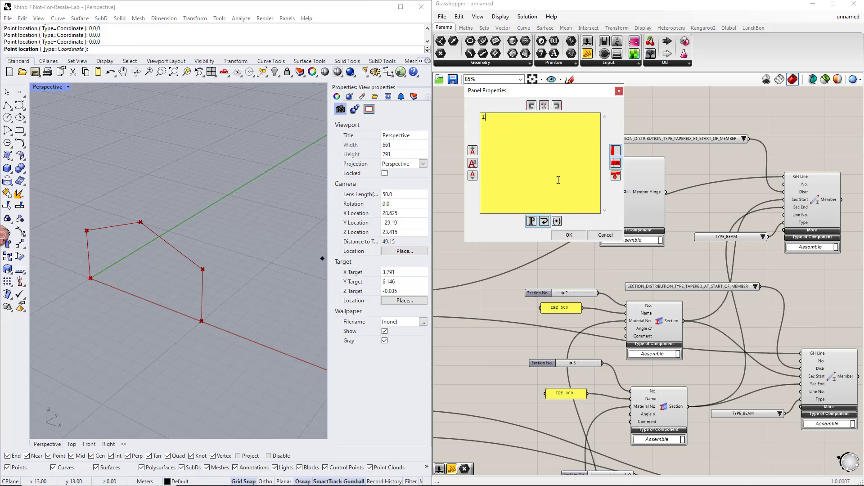
pyautogui.click(570, 232)
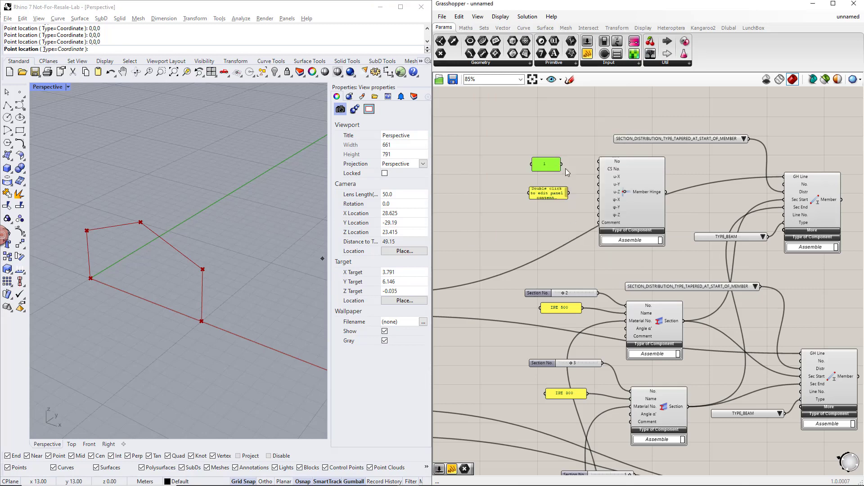
pyautogui.doubleClick(552, 195)
pyautogui.write('inf')
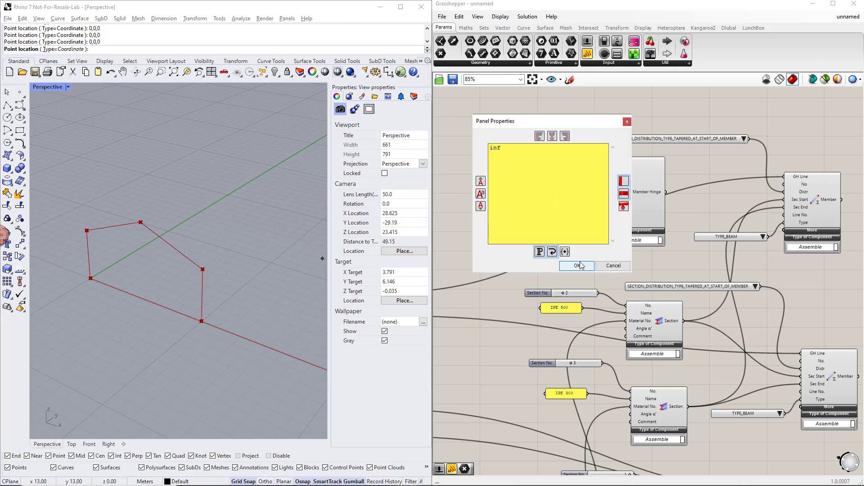
pyautogui.click(577, 266)
# Connect panel 1 to the hinge's No, inf to u-X, u-Y, u-Z and φ-X, and the hinge to the duplicated Member's Hinge End
pyautogui.moveTo(571, 193); pyautogui.dragTo(599, 200)
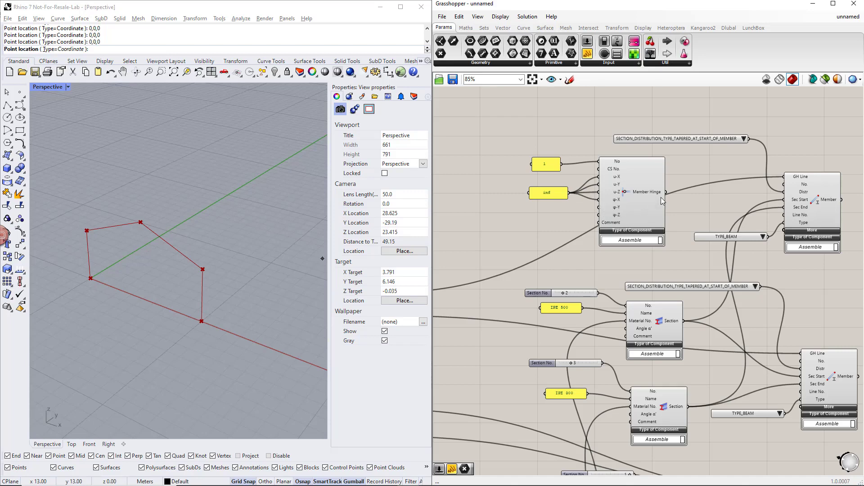
pyautogui.click(803, 233)
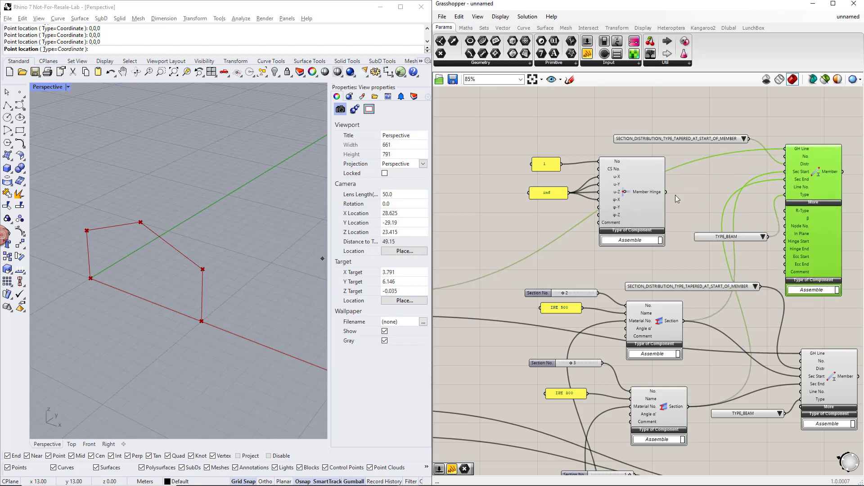
pyautogui.moveTo(708, 203); pyautogui.dragTo(785, 249)
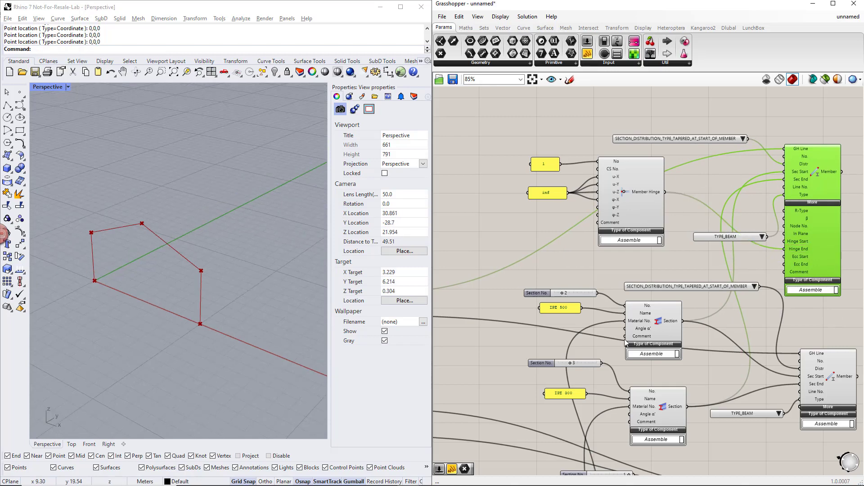
# Add a Nodal Support component in the empty space below the base geometry components
pyautogui.moveTo(514, 387); pyautogui.dragTo(807, 297, button='right')
pyautogui.moveTo(579, 405); pyautogui.dragTo(801, 338, button='right')
pyautogui.moveTo(610, 393); pyautogui.dragTo(664, 387, button='right')
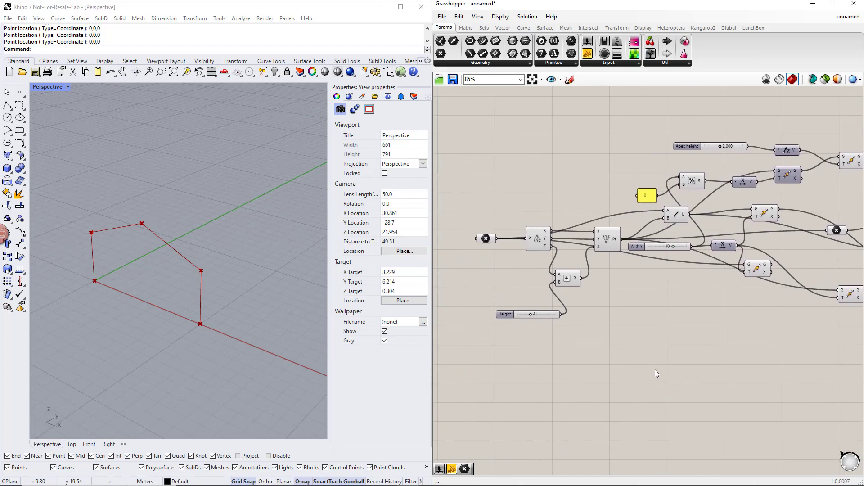
pyautogui.doubleClick(655, 369)
pyautogui.write('NOD')
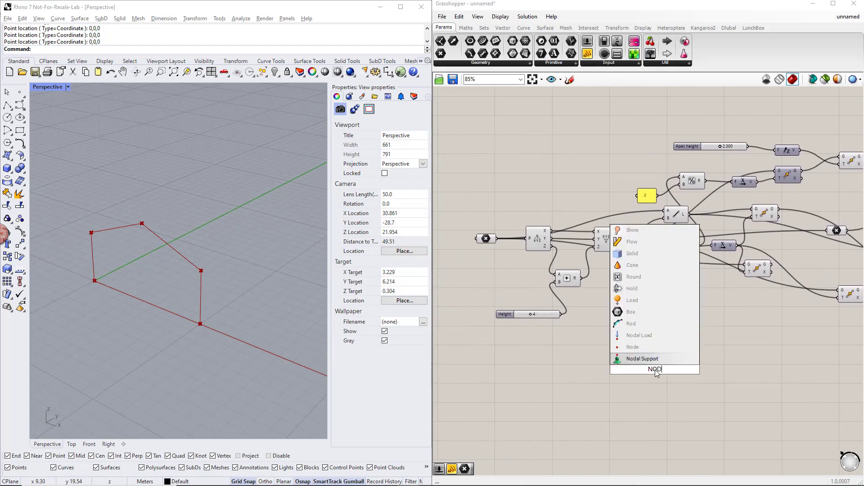
pyautogui.write('AL')
pyautogui.click(650, 348)
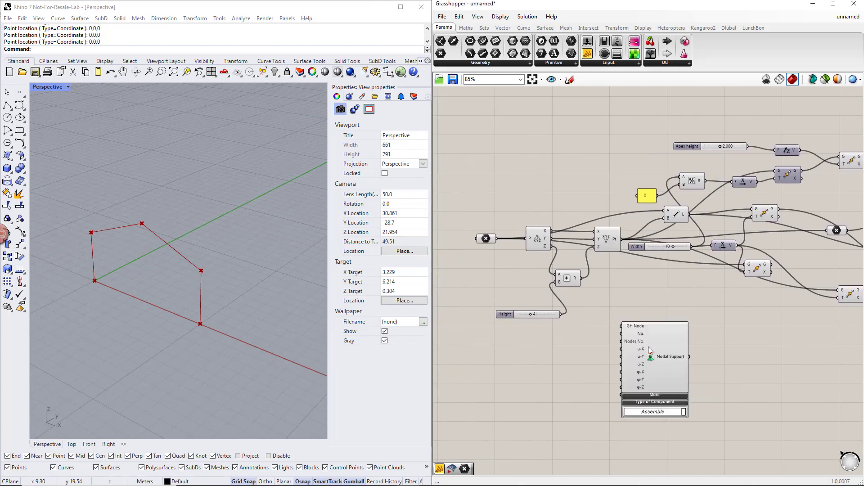
# Connect the origin point and the moved base point to the Nodal Support's GH Node input and shift the component aside
pyautogui.click(488, 240)
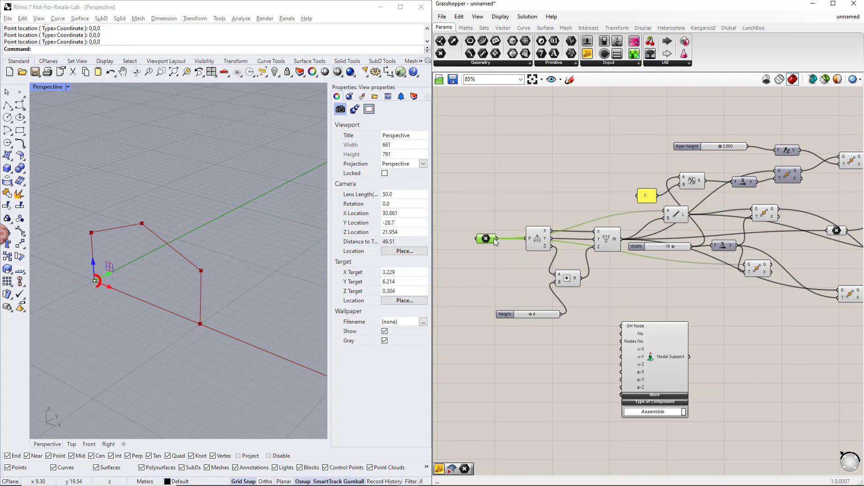
pyautogui.moveTo(497, 240); pyautogui.dragTo(622, 328)
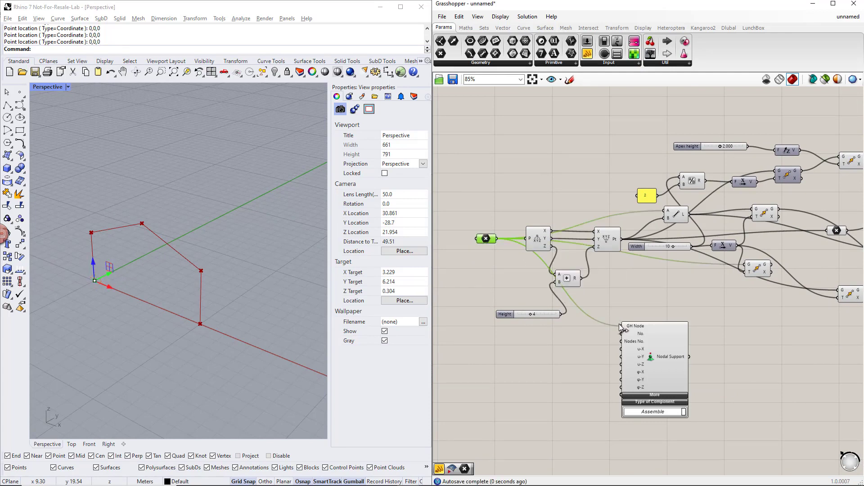
pyautogui.click(755, 268)
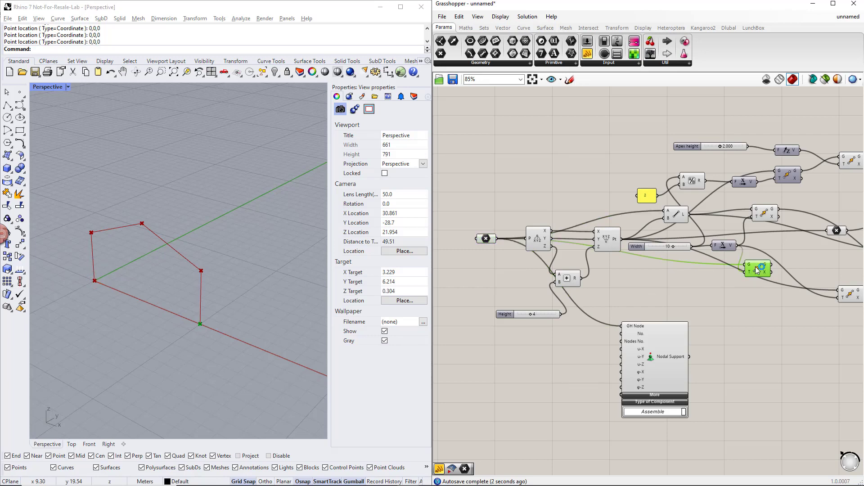
pyautogui.moveTo(771, 266); pyautogui.dragTo(723, 354)
pyautogui.click(636, 358)
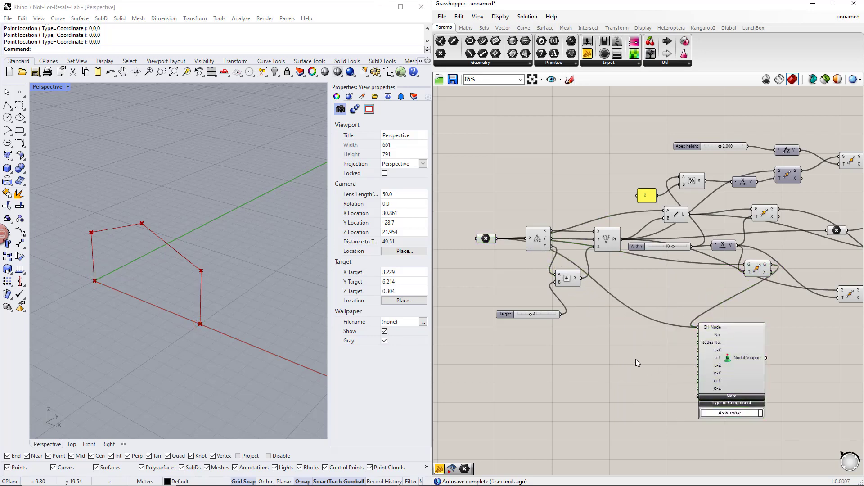
# Create an inf panel and connect it to the Nodal Support's u-X, u-Y, u-Z, φ-X and φ-Z inputs
pyautogui.doubleClick(646, 367)
pyautogui.write('//')
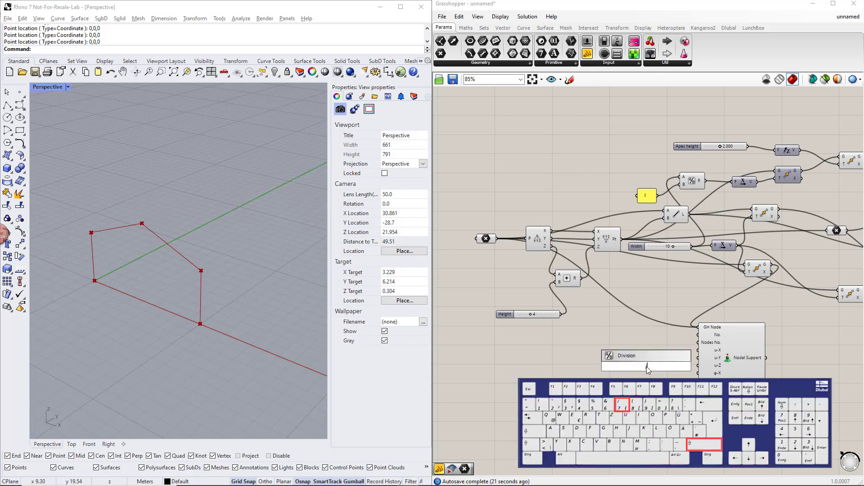
pyautogui.write('inf')
pyautogui.press('Return')
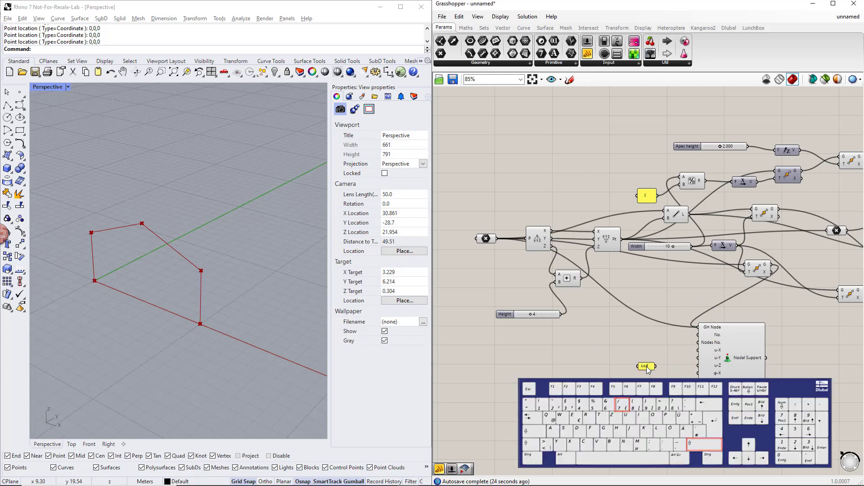
pyautogui.moveTo(655, 366); pyautogui.dragTo(698, 349)
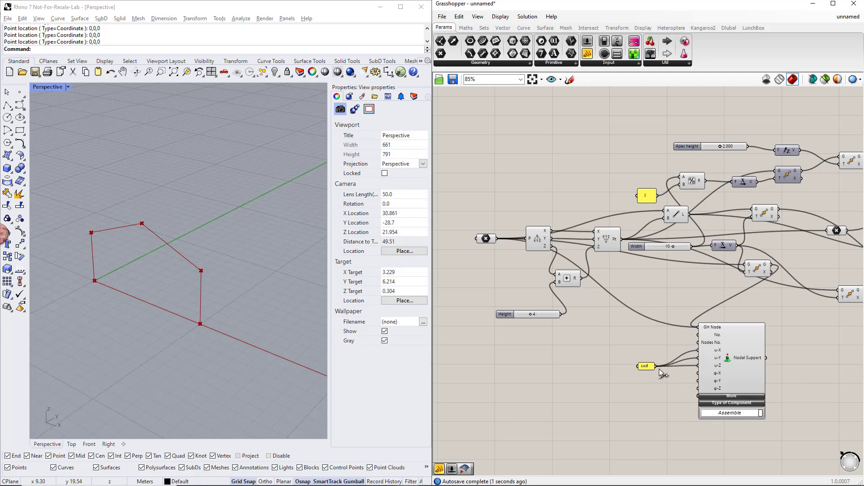
pyautogui.moveTo(656, 366); pyautogui.dragTo(698, 372)
pyautogui.moveTo(655, 366); pyautogui.dragTo(698, 388)
# Group the Nodal Support with its inf panel and move the group below the column Member
pyautogui.moveTo(778, 448); pyautogui.dragTo(633, 317)
pyautogui.hotkey('ctrl', 'g')
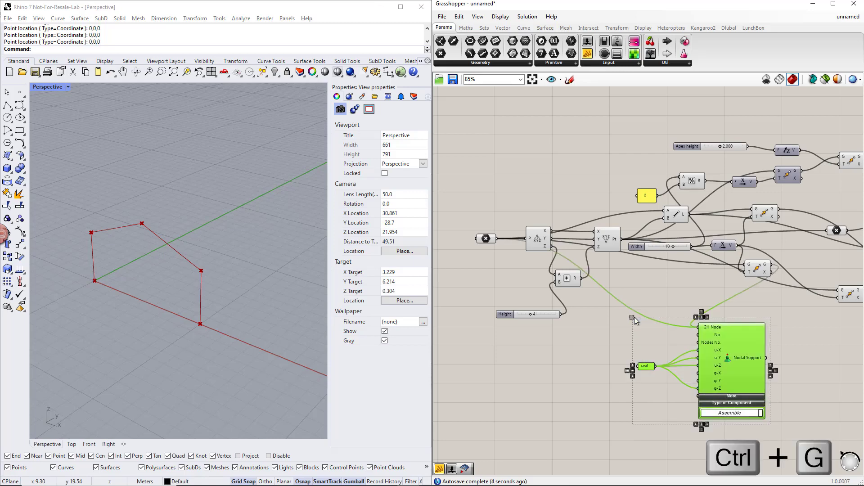
pyautogui.scroll(-3, 634, 317)
pyautogui.moveTo(786, 386); pyautogui.dragTo(642, 366, button='right')
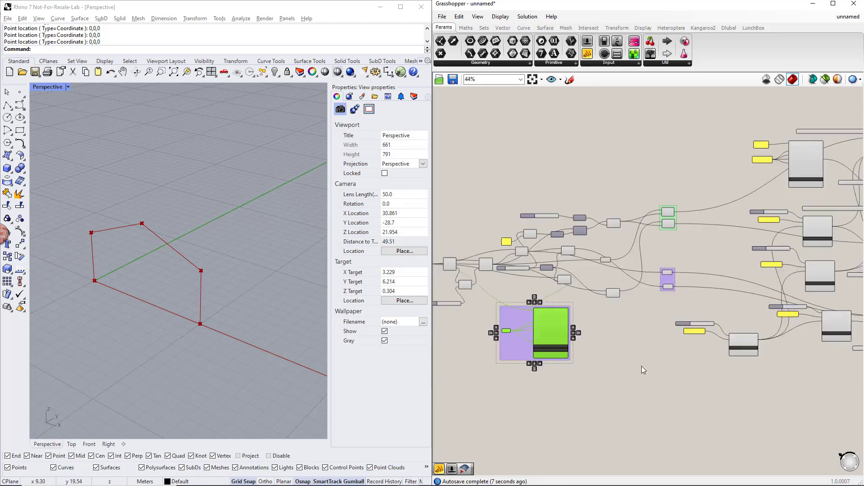
pyautogui.scroll(-3, 609, 368)
pyautogui.click(503, 348)
pyautogui.moveTo(503, 349); pyautogui.dragTo(765, 392)
pyautogui.click(590, 400)
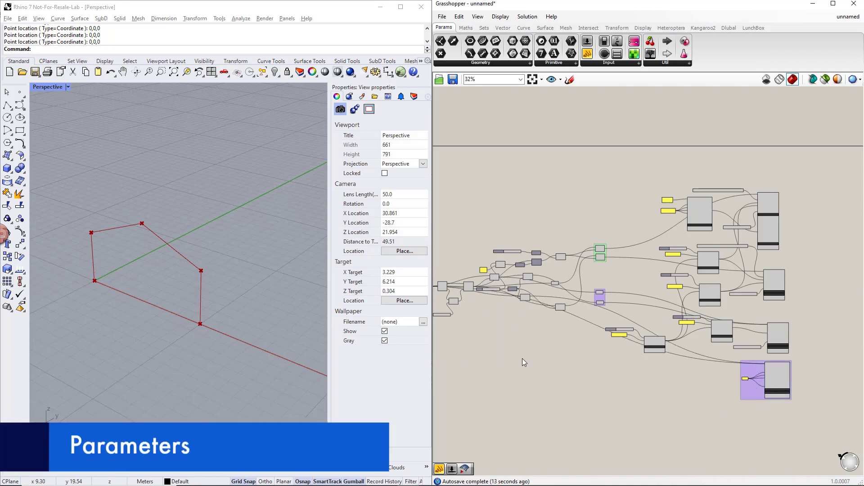
# Stack the Height, Width and Apex height sliders together in front of the origin point at the start of the definition
pyautogui.scroll(5, 549, 360)
pyautogui.moveTo(549, 335); pyautogui.dragTo(612, 342, button='right')
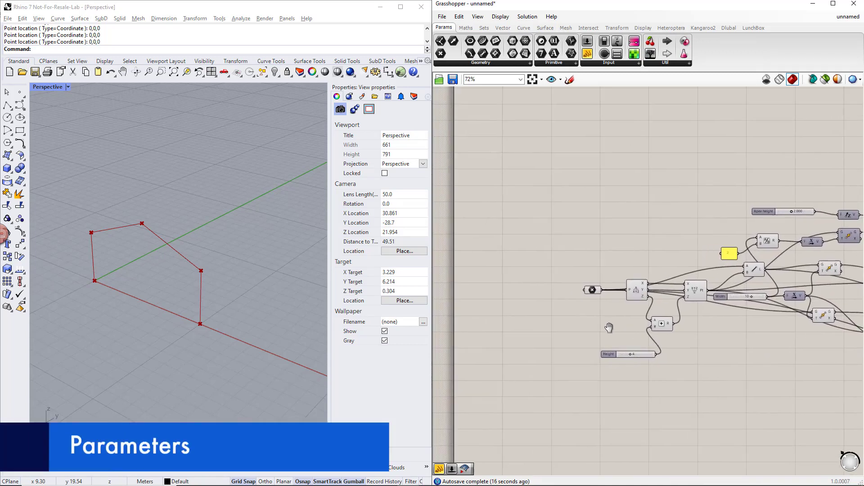
pyautogui.moveTo(605, 354); pyautogui.dragTo(498, 283)
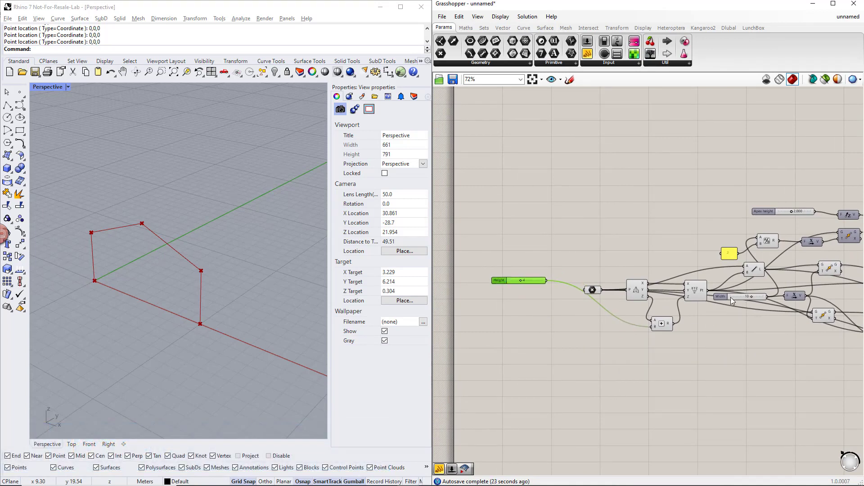
pyautogui.moveTo(731, 300); pyautogui.dragTo(509, 295)
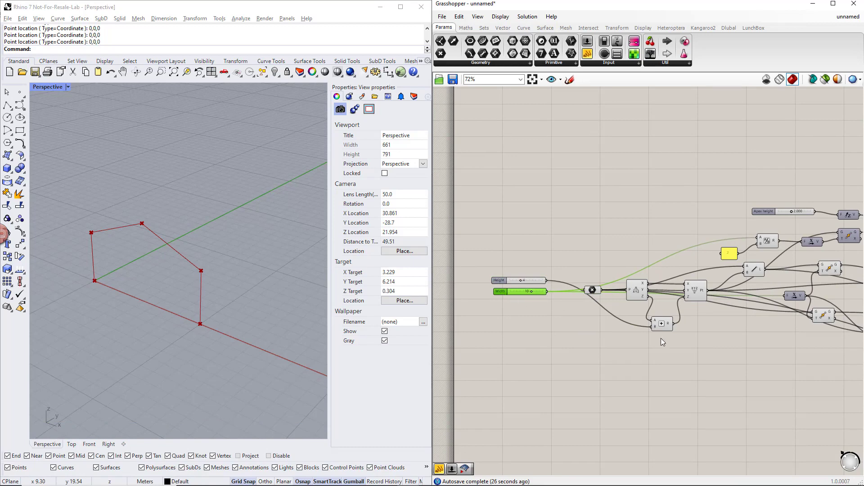
pyautogui.moveTo(725, 349); pyautogui.dragTo(704, 347, button='right')
pyautogui.moveTo(744, 207); pyautogui.dragTo(487, 301)
# Group the three frame sliders under the name Parameters and set Height to 6, Width to 11 and Apex height to 2.340
pyautogui.scroll(3, 691, 336)
pyautogui.hotkey('ctrl', 'g')
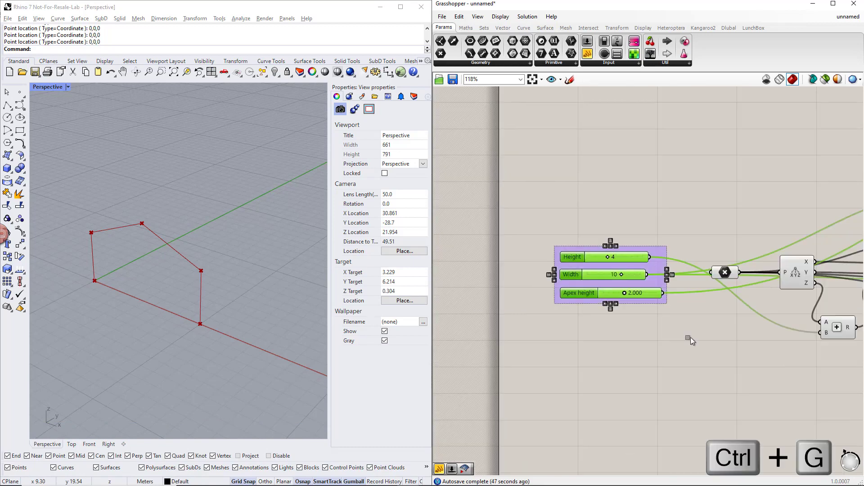
pyautogui.rightClick(665, 266)
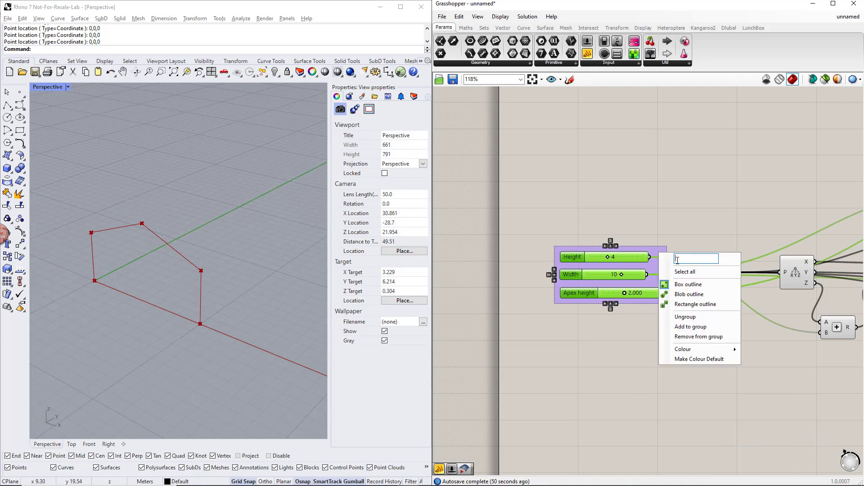
pyautogui.write('Parameters')
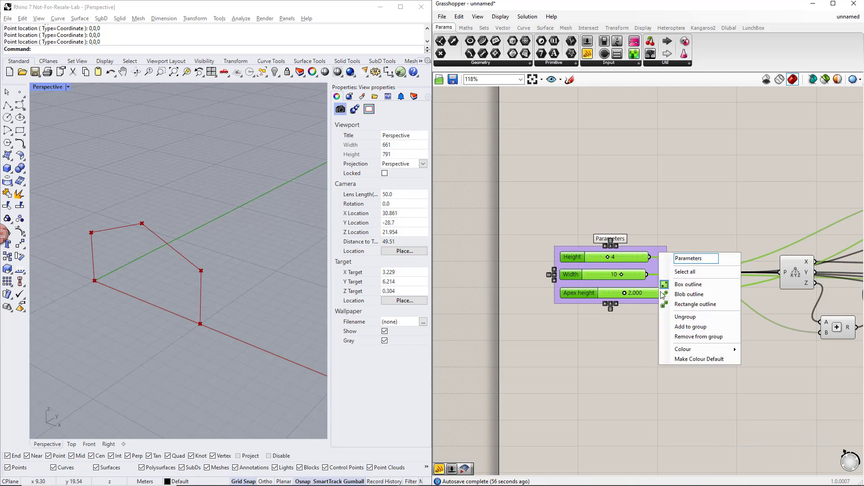
pyautogui.click(639, 332)
pyautogui.moveTo(606, 258); pyautogui.dragTo(629, 295)
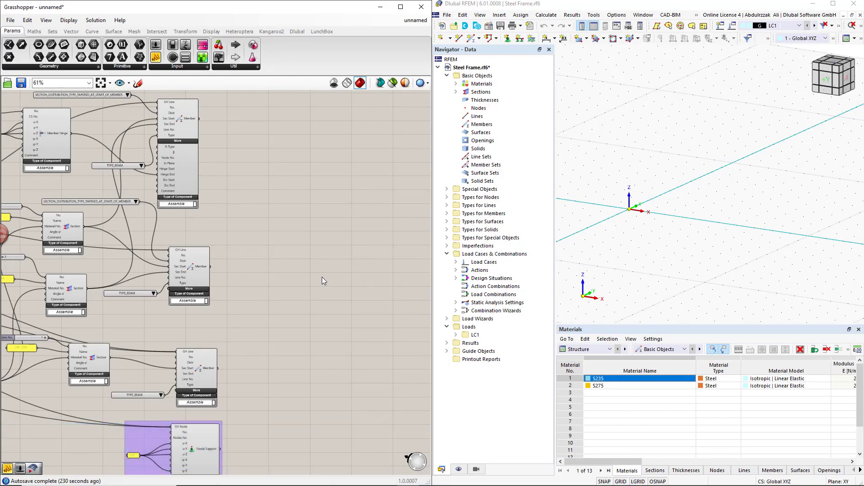
# Add an RFEM 6 Export Component beyond the Members, expand its Additional inputs and shift it further from the Members
pyautogui.doubleClick(322, 277)
pyautogui.write('export')
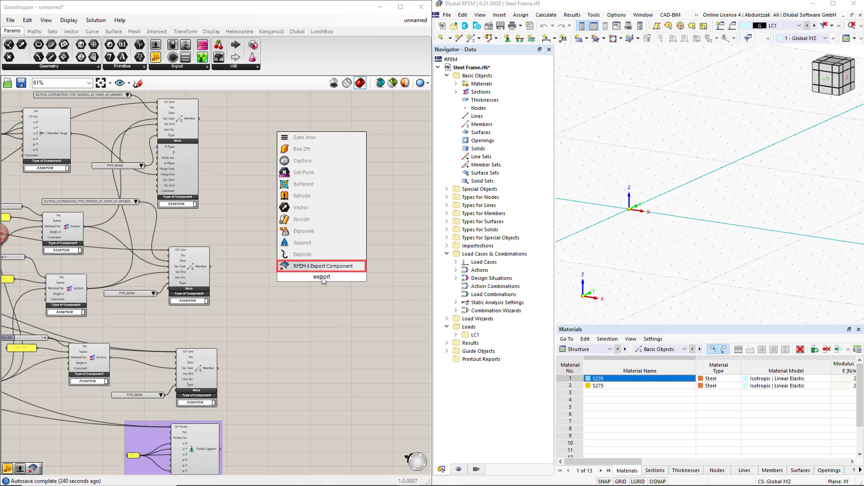
pyautogui.click(320, 266)
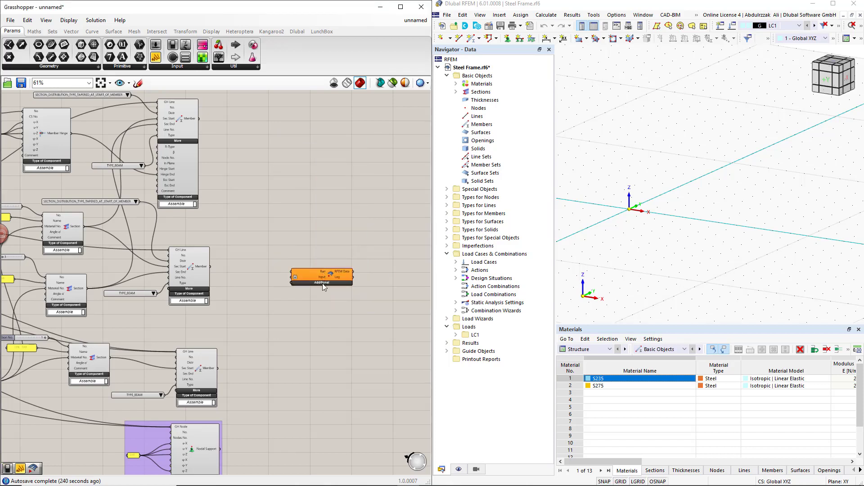
pyautogui.click(323, 282)
pyautogui.moveTo(326, 273); pyautogui.dragTo(367, 277)
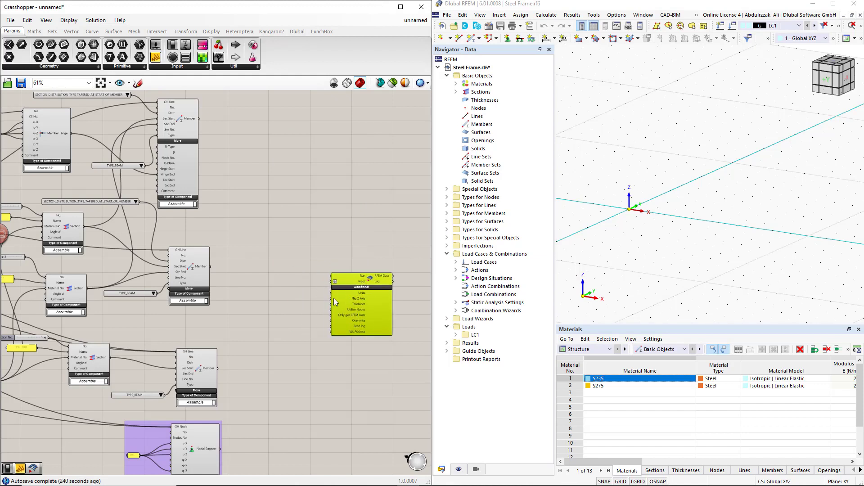
# Connect a new Boolean Toggle to the export component's Run input and a copy set to True to its Overwrite input
pyautogui.doubleClick(293, 244)
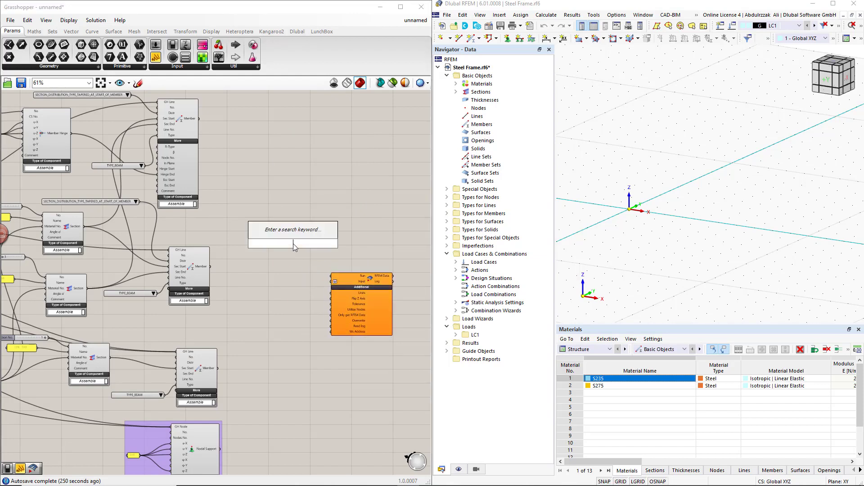
pyautogui.write('bool')
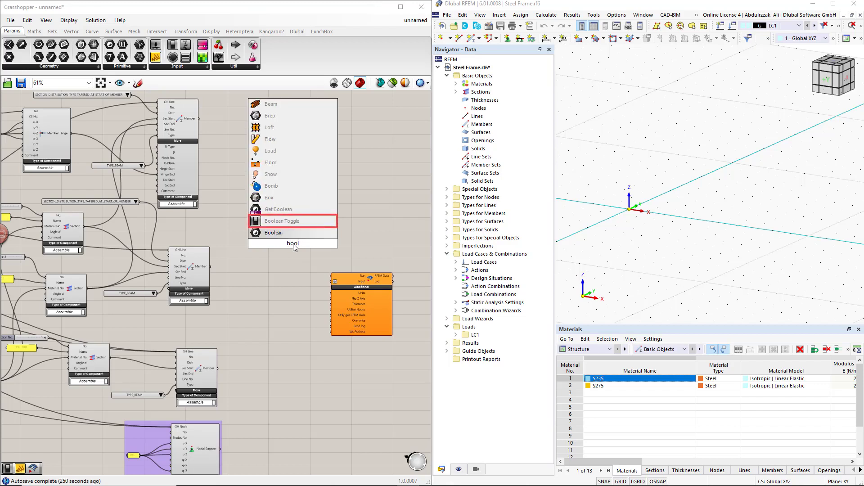
pyautogui.click(279, 221)
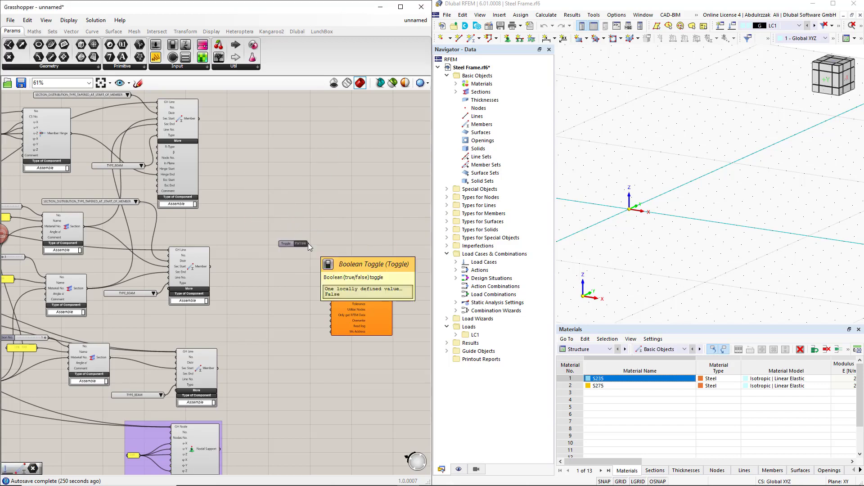
pyautogui.moveTo(312, 256); pyautogui.dragTo(332, 277)
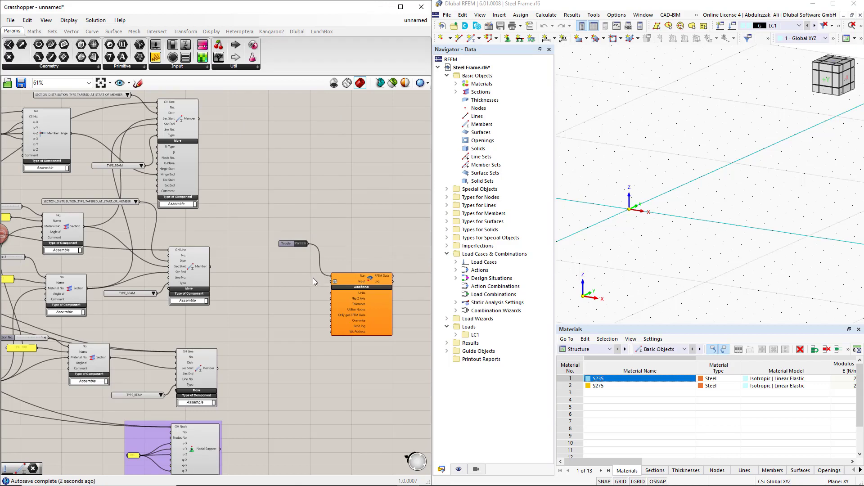
pyautogui.keyDown('alt'); pyautogui.moveTo(288, 245); pyautogui.dragTo(331, 321); pyautogui.keyUp('alt')
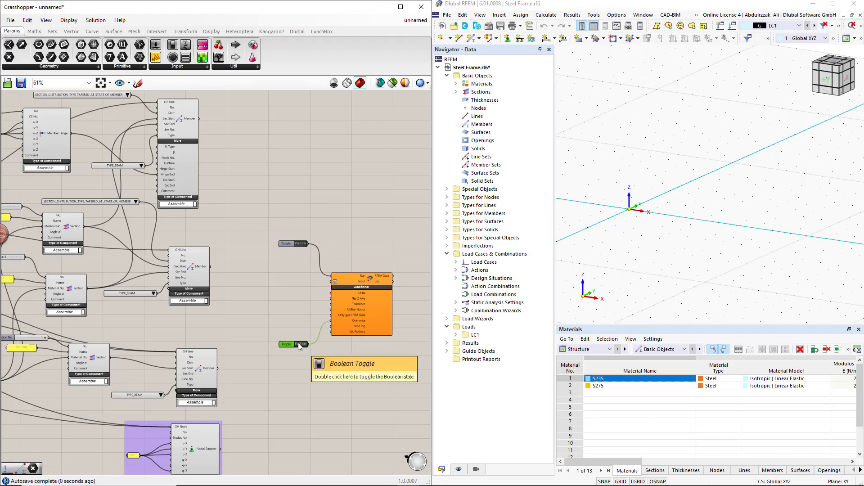
pyautogui.doubleClick(299, 345)
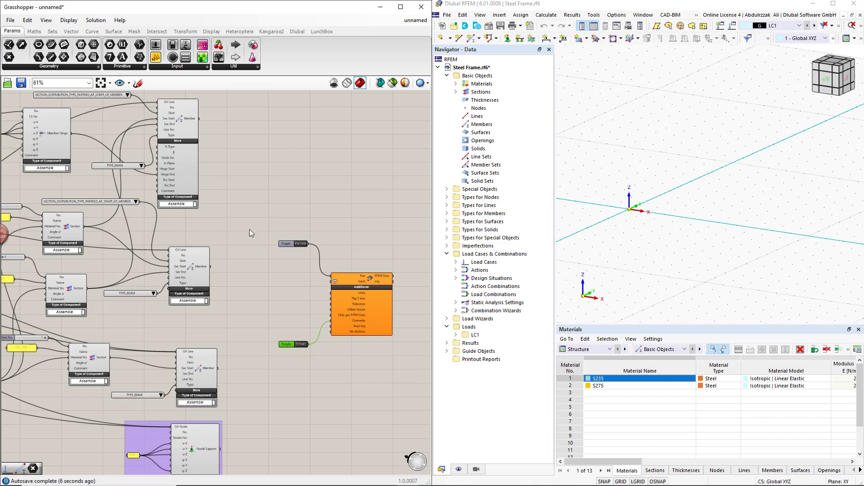
# Connect the Member Hinge, the three Members, the three Sections and the Nodal Support to the export component's Input
pyautogui.moveTo(70, 133); pyautogui.dragTo(331, 281)
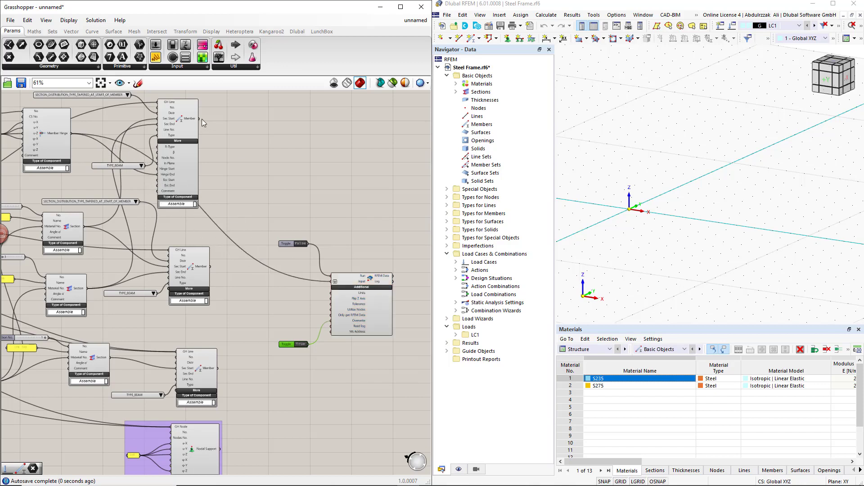
pyautogui.keyDown('shift'); pyautogui.moveTo(199, 119); pyautogui.dragTo(331, 282); pyautogui.keyUp('shift')
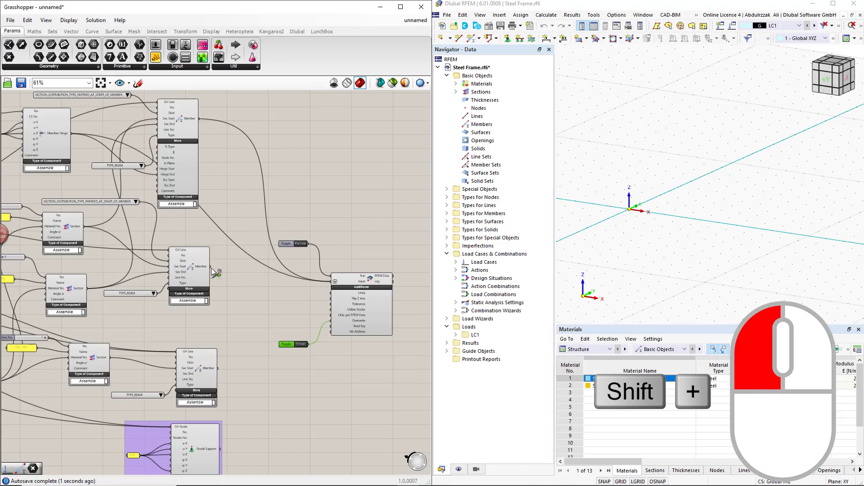
pyautogui.keyDown('shift'); pyautogui.moveTo(211, 267); pyautogui.dragTo(331, 282); pyautogui.keyUp('shift')
pyautogui.keyDown('shift'); pyautogui.moveTo(84, 226); pyautogui.dragTo(331, 282); pyautogui.keyUp('shift')
pyautogui.moveTo(86, 288); pyautogui.dragTo(332, 283)
pyautogui.moveTo(222, 449)
pyautogui.keyDown('shift'); pyautogui.mouseDown()
pyautogui.moveTo(280, 387)
pyautogui.moveTo(332, 282)
pyautogui.mouseUp(); pyautogui.keyUp('shift')
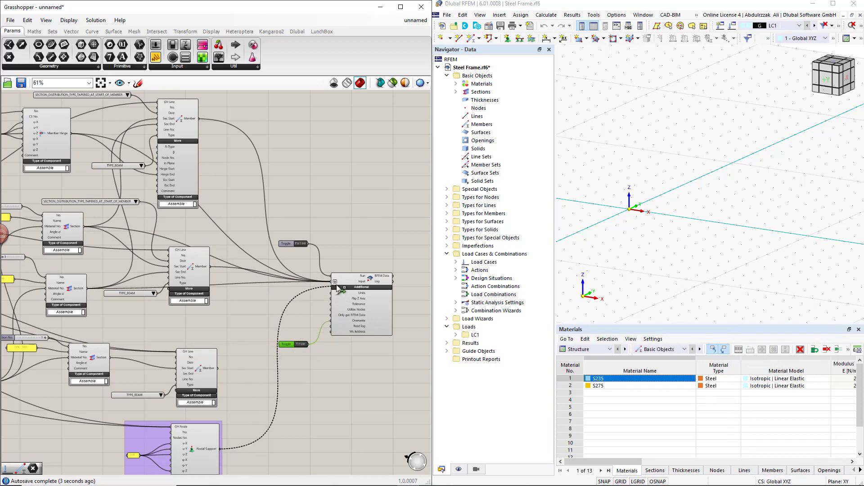
pyautogui.keyDown('shift'); pyautogui.moveTo(218, 368); pyautogui.dragTo(335, 282); pyautogui.keyUp('shift')
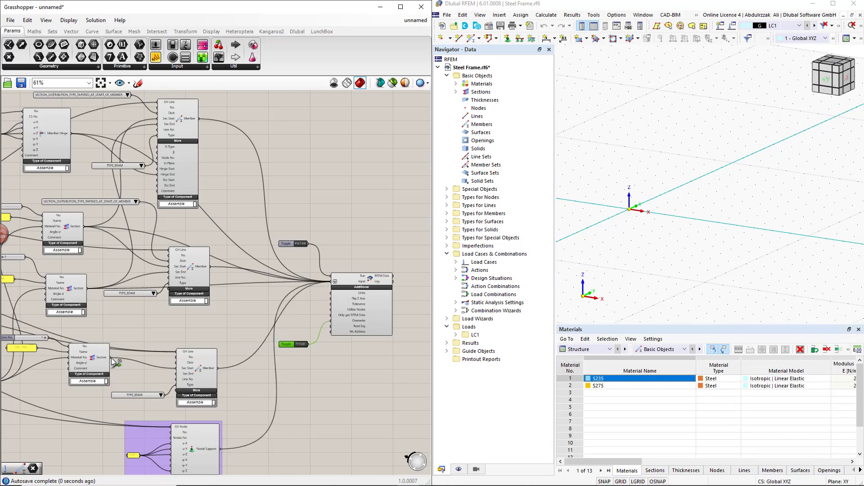
pyautogui.keyDown('shift'); pyautogui.moveTo(112, 358); pyautogui.dragTo(331, 283); pyautogui.keyUp('shift')
# Add the Material component's output to the export component's Input connections
pyautogui.scroll(-2, 230, 319)
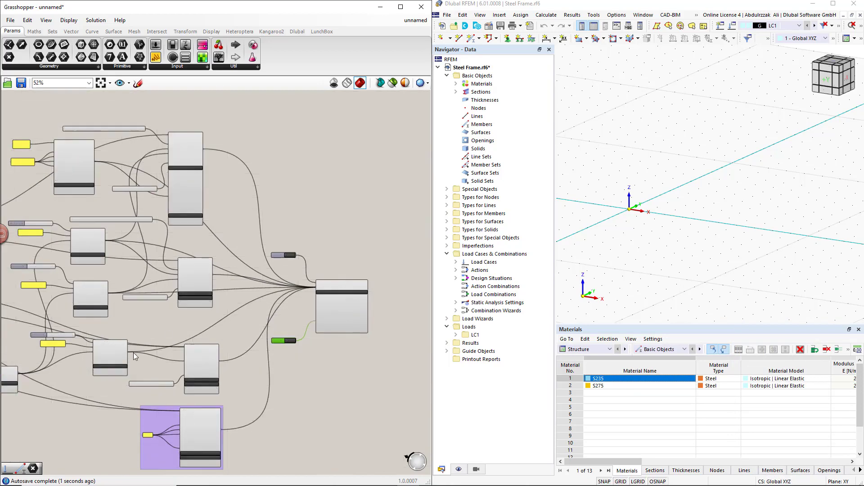
pyautogui.moveTo(134, 352); pyautogui.dragTo(173, 346, button='right')
pyautogui.keyDown('shift'); pyautogui.moveTo(57, 367); pyautogui.dragTo(350, 288); pyautogui.keyUp('shift')
# Set the export component's Run toggle to True to send the frame to RFEM and dismiss the information message
pyautogui.scroll(2, 331, 260)
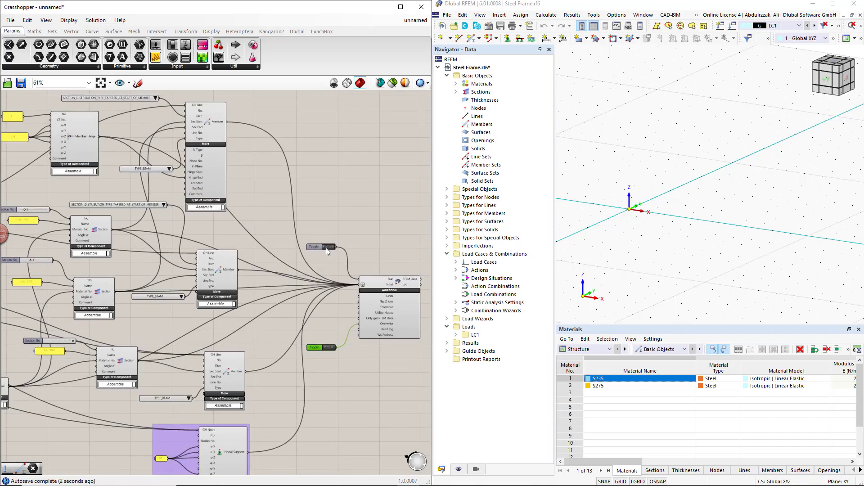
pyautogui.doubleClick(326, 248)
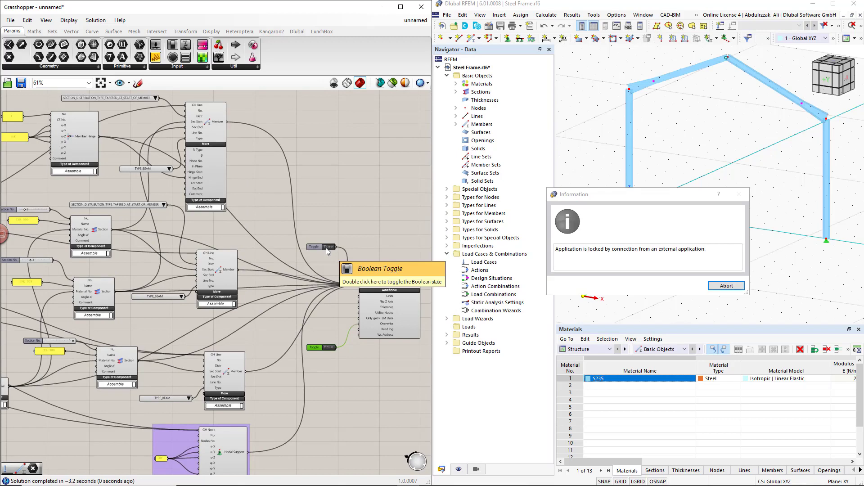
pyautogui.click(726, 285)
pyautogui.click(693, 288)
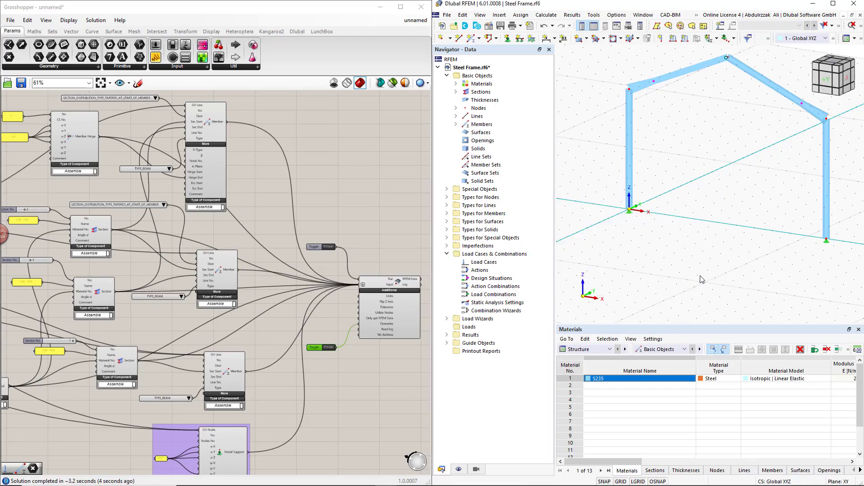
pyautogui.scroll(-1, 701, 279)
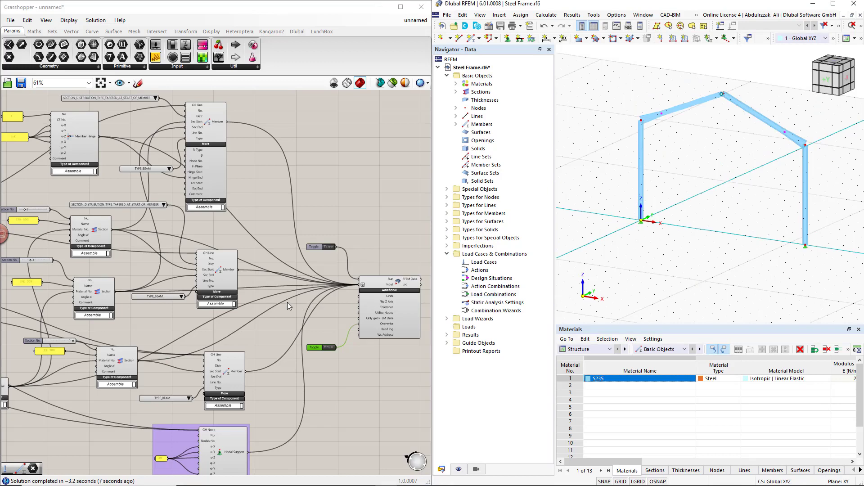
# Set the Width slider in the Parameters group to 15 to update the exported frame and dismiss the information message
pyautogui.scroll(-2, 287, 302)
pyautogui.scroll(3, 163, 332)
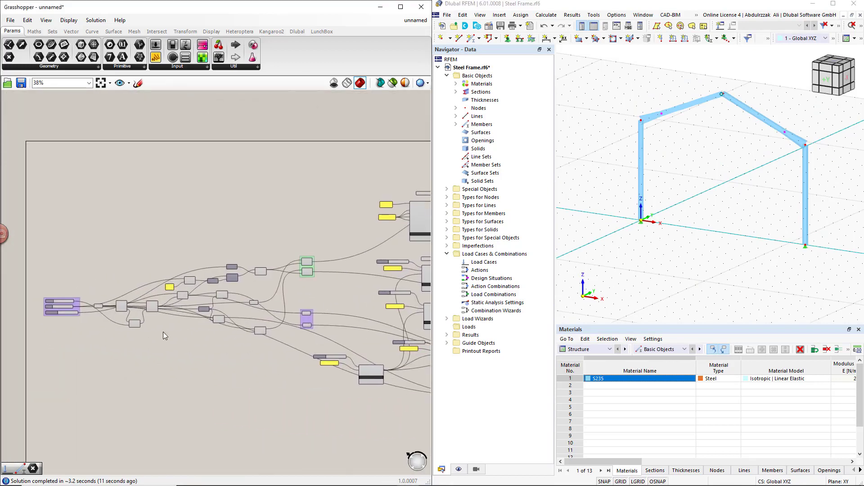
pyautogui.scroll(2, 161, 311)
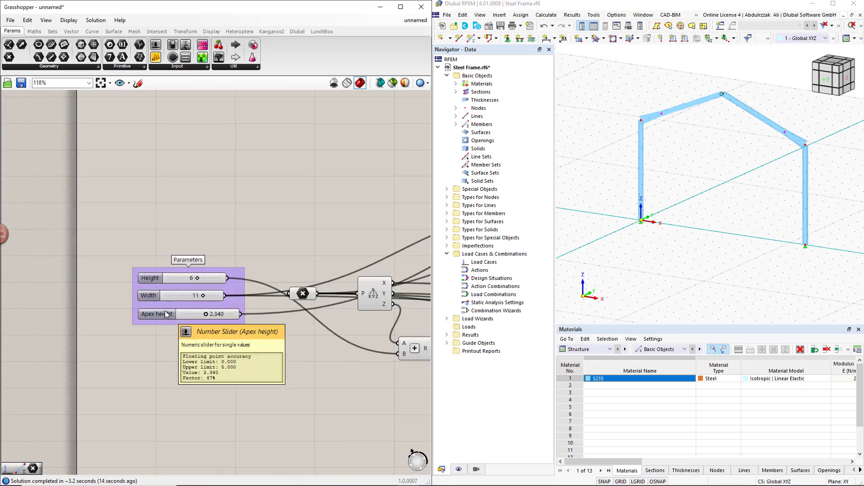
pyautogui.doubleClick(200, 294)
pyautogui.write('15')
pyautogui.press('Return')
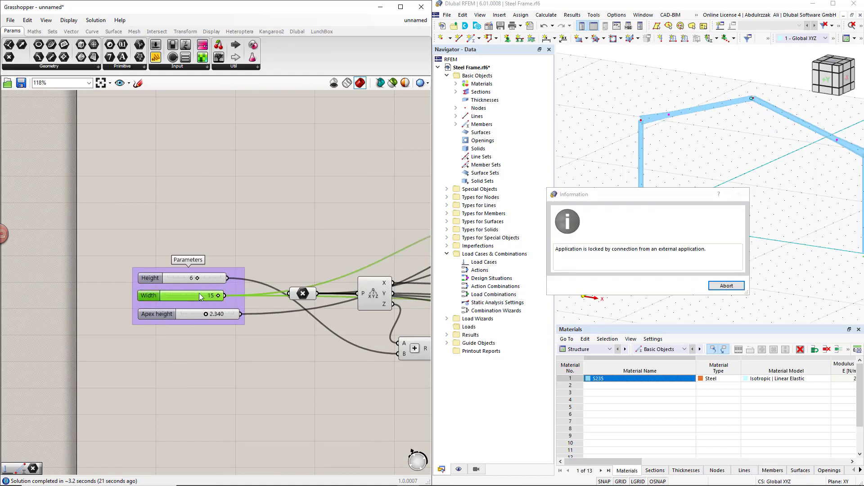
pyautogui.click(725, 286)
pyautogui.click(685, 289)
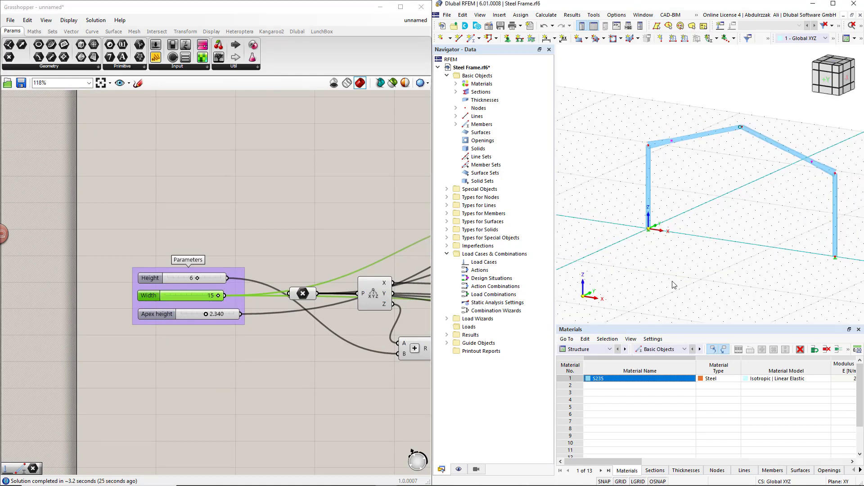